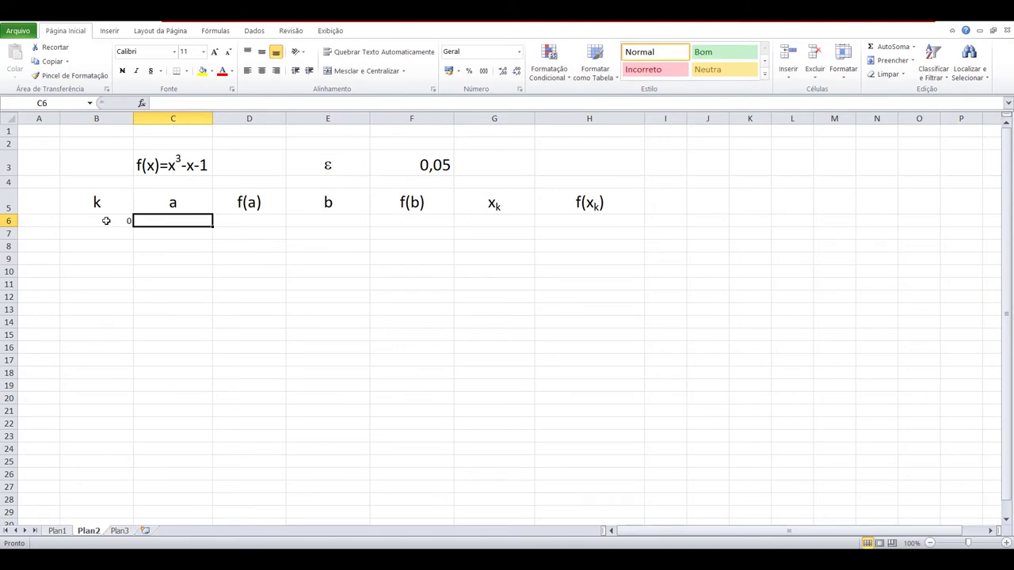
Enter 1 as a in C6 and compute f(a) in D6 with the formula =(C6^3)-C6-1
type("1")
key("Tab")
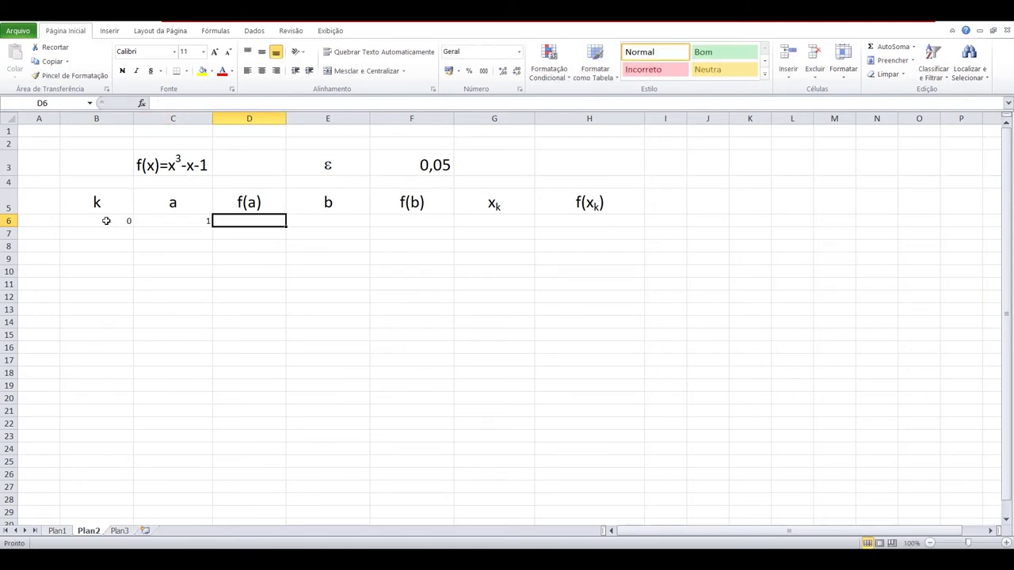
type("=")
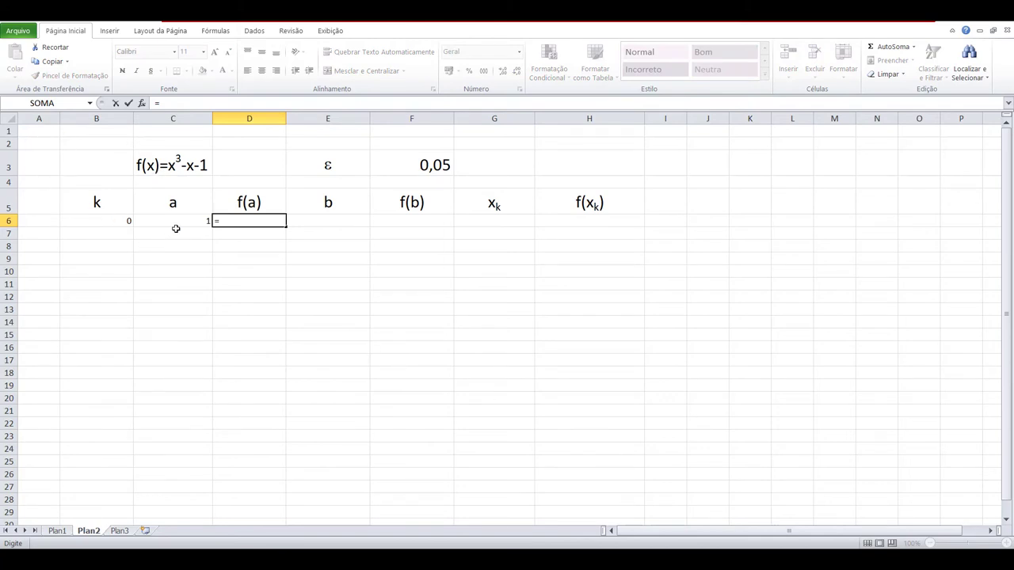
type("(")
left_click(203, 220)
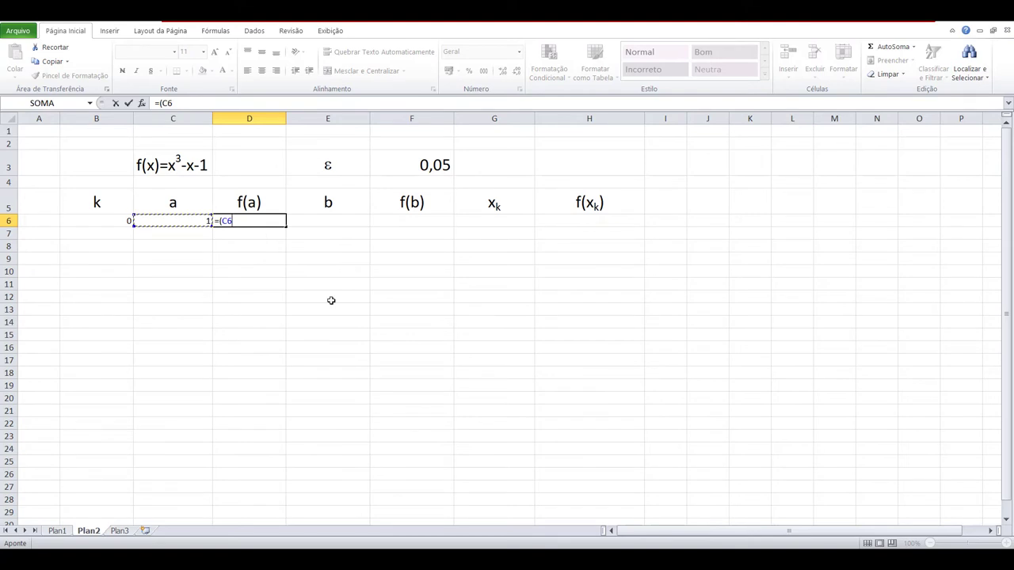
type("^^3")
type("3)-")
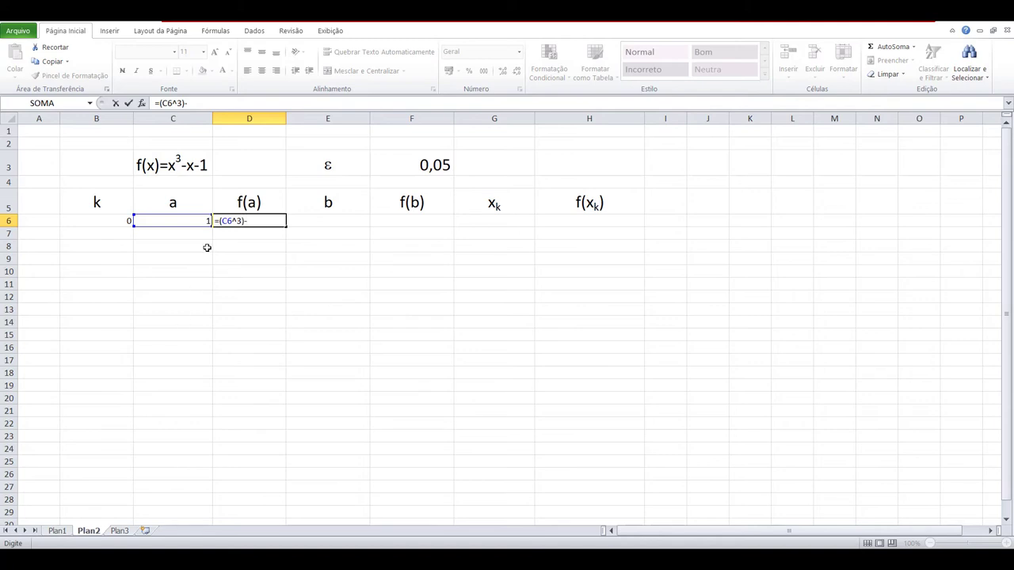
left_click(196, 221)
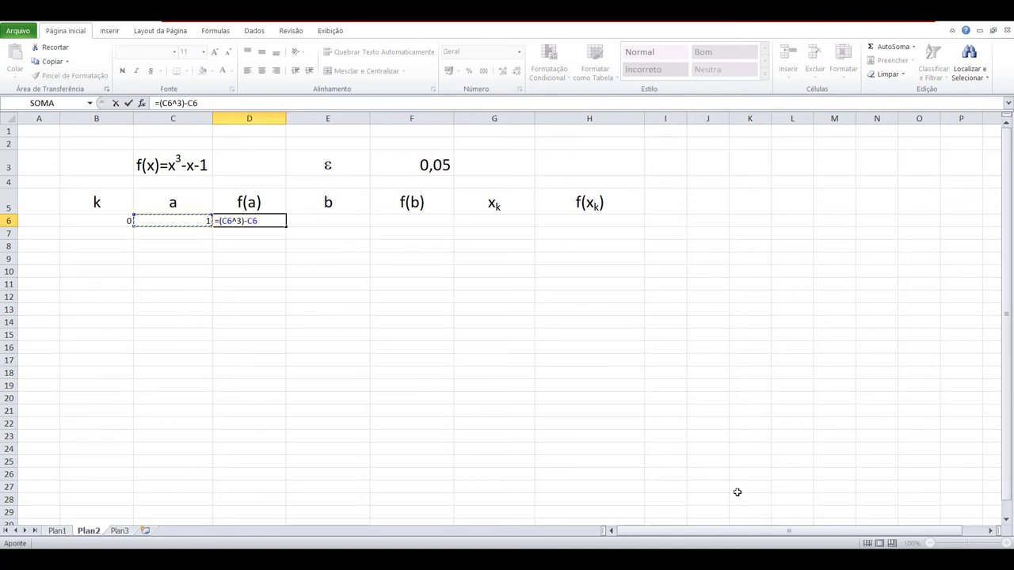
type("-1")
key("Return")
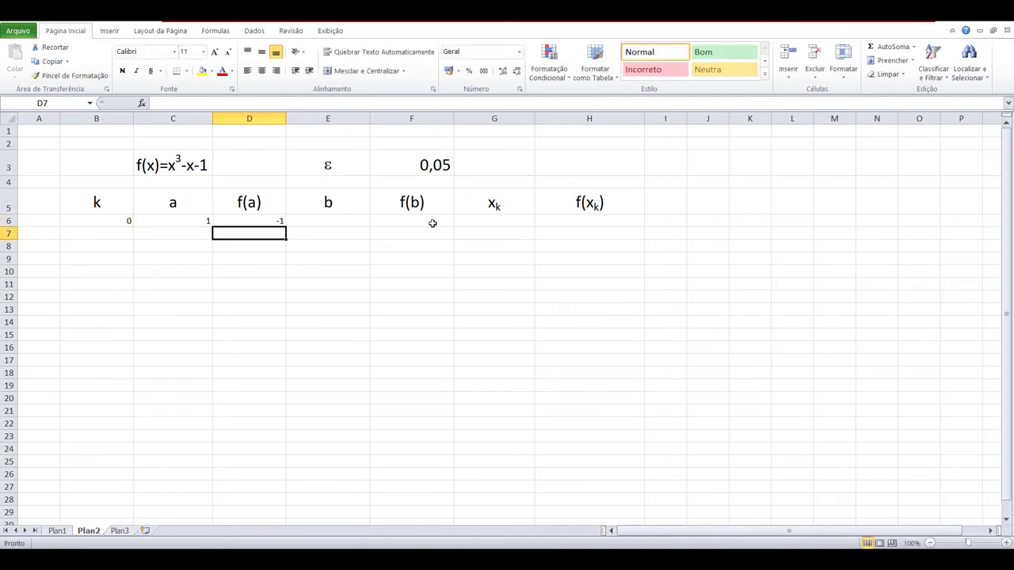
left_click(260, 222)
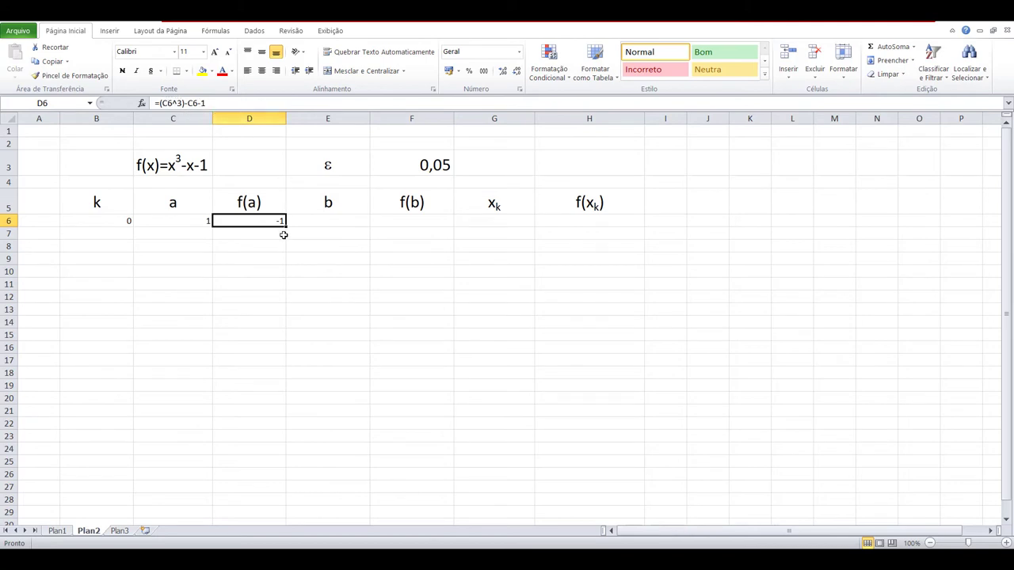
left_click(381, 274)
Enter 2 as b in E6 and copy the f(a) formula from D6 into F6 for f(b)
left_click(347, 218)
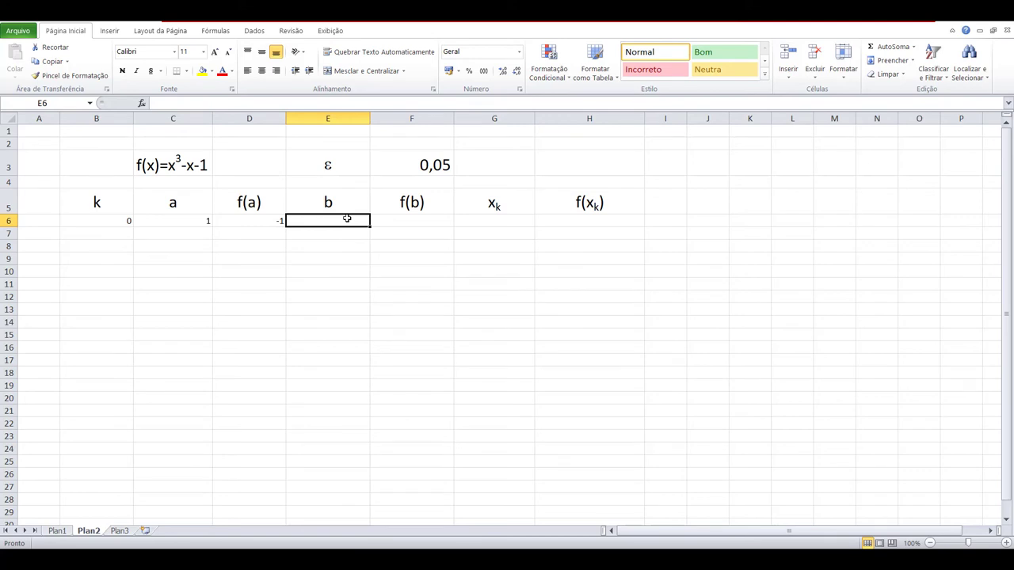
type("2")
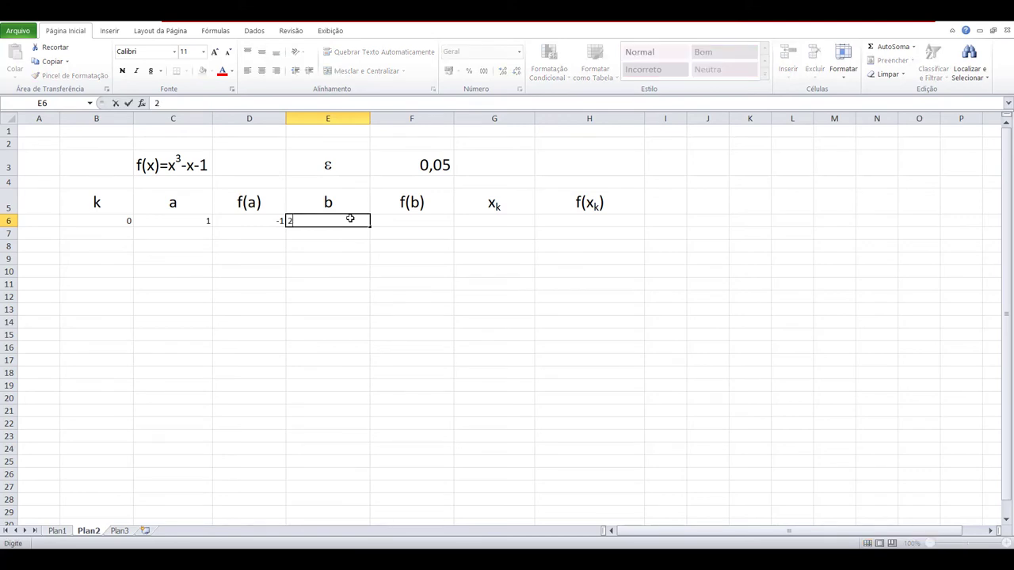
key("Tab")
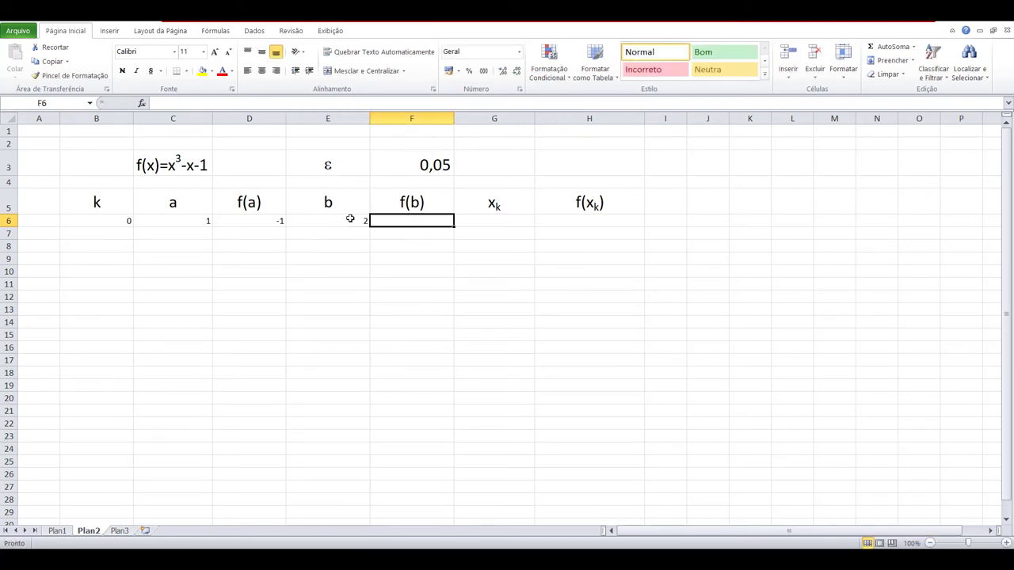
left_click(238, 218)
key("ctrl+c")
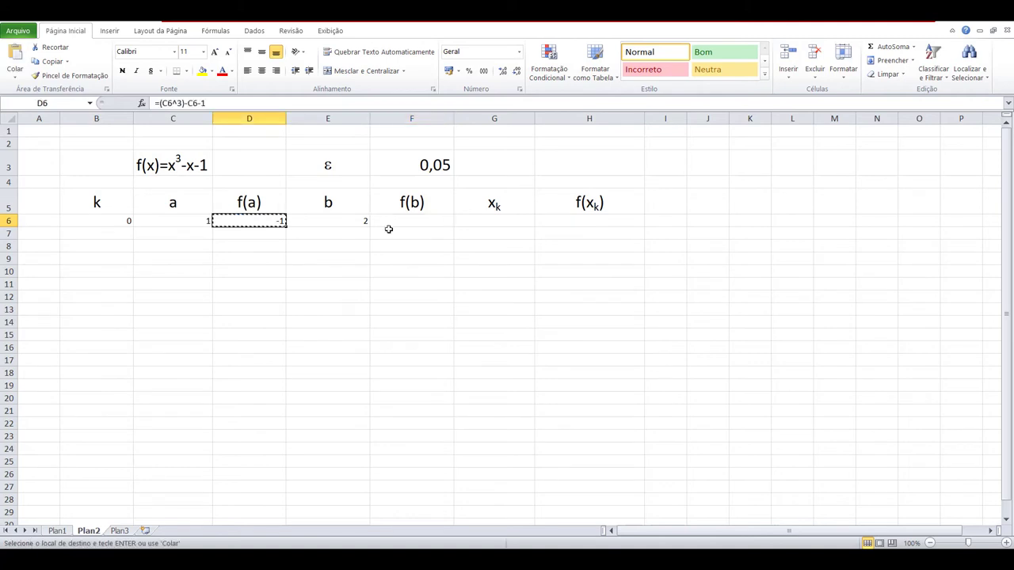
left_click(430, 219)
key("ctrl+v")
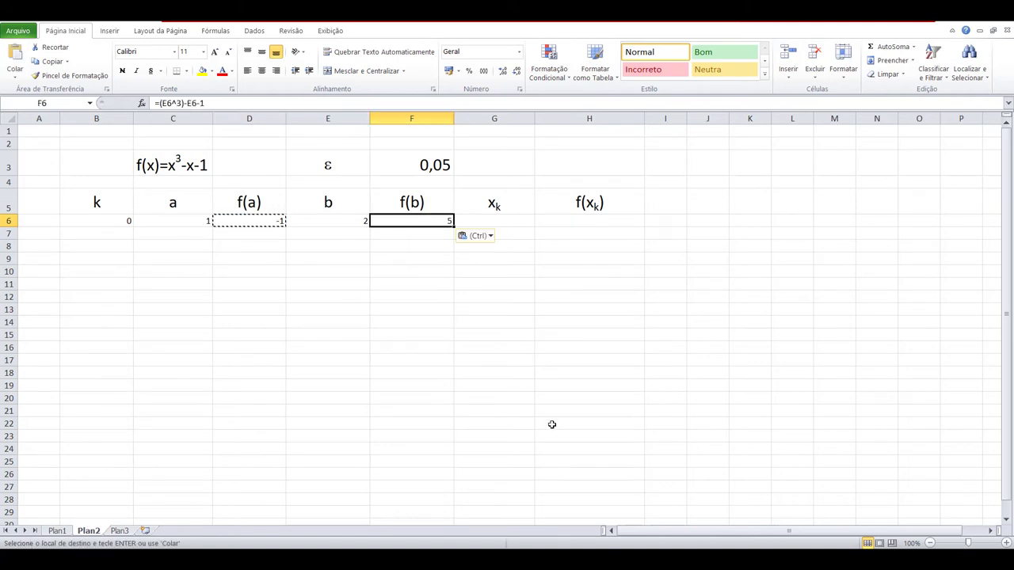
left_click(529, 412)
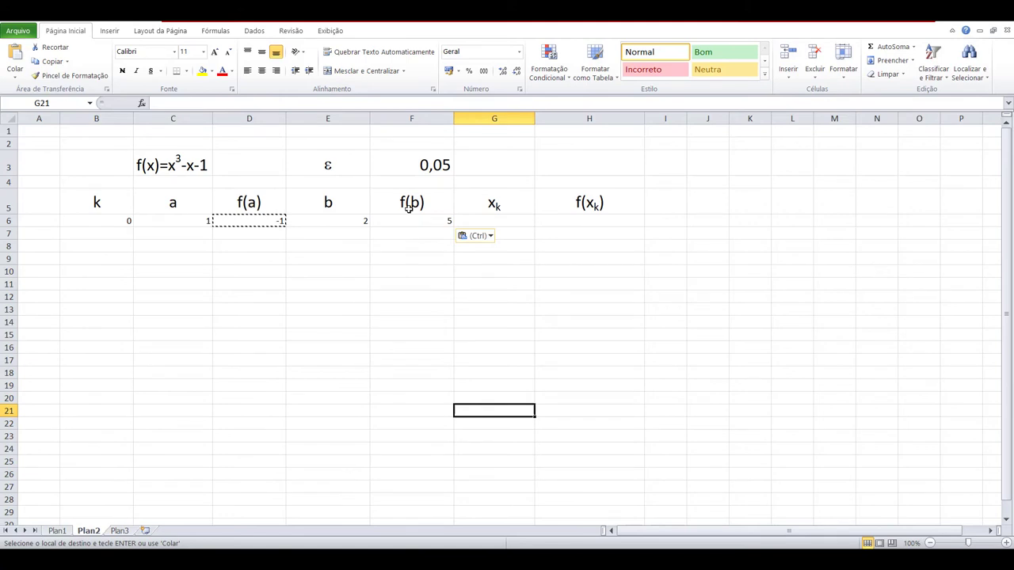
Begin the xk formula in G6 with the parenthesised numerator =((C6*F6)-(E6*D6))
left_click(501, 222)
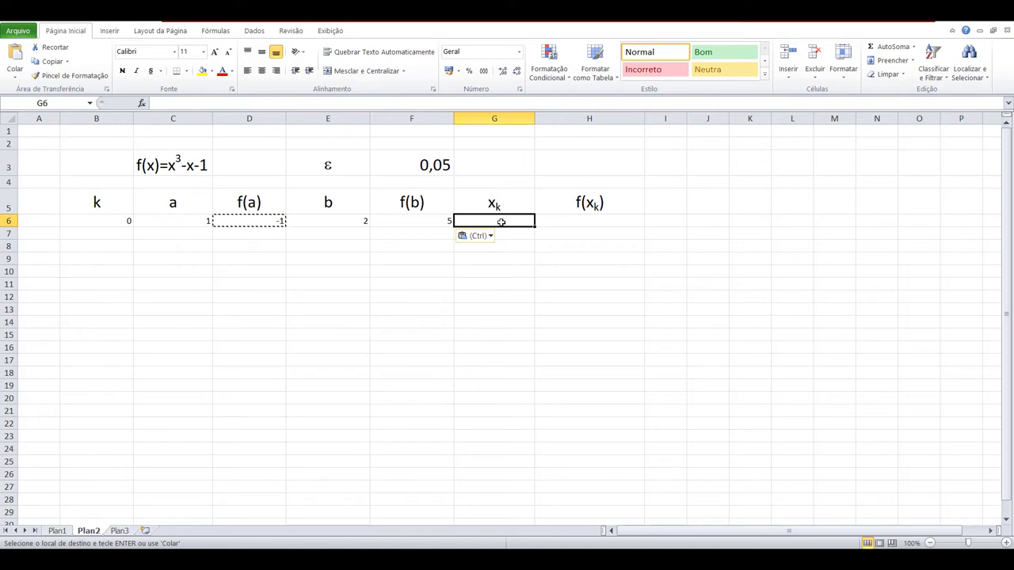
type("=(")
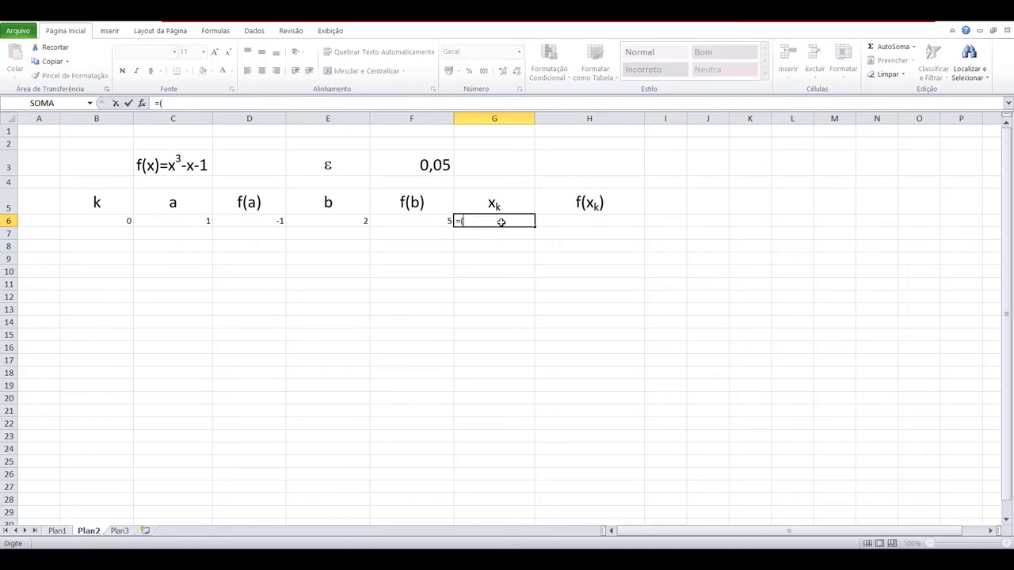
left_click(201, 223)
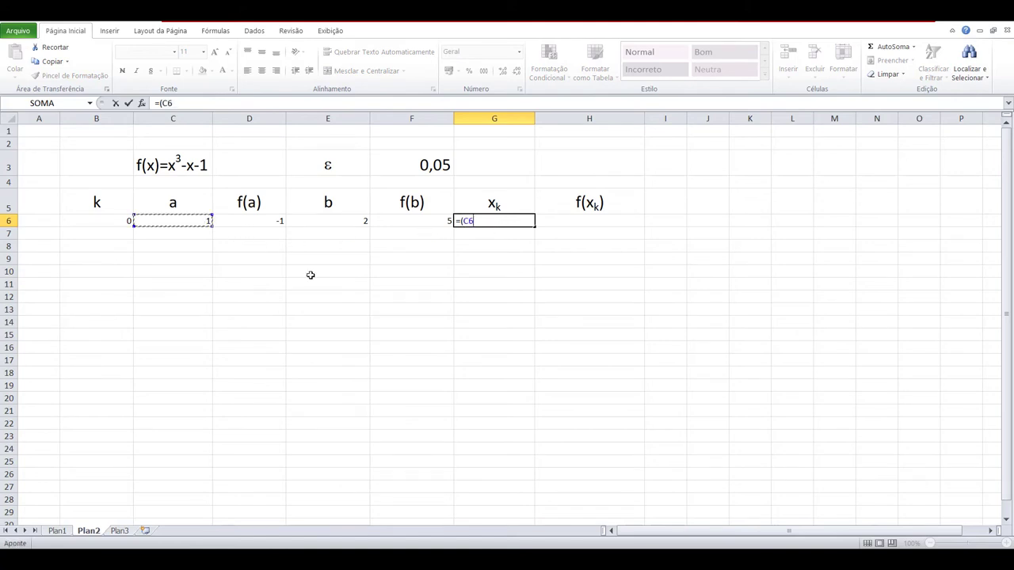
type("*")
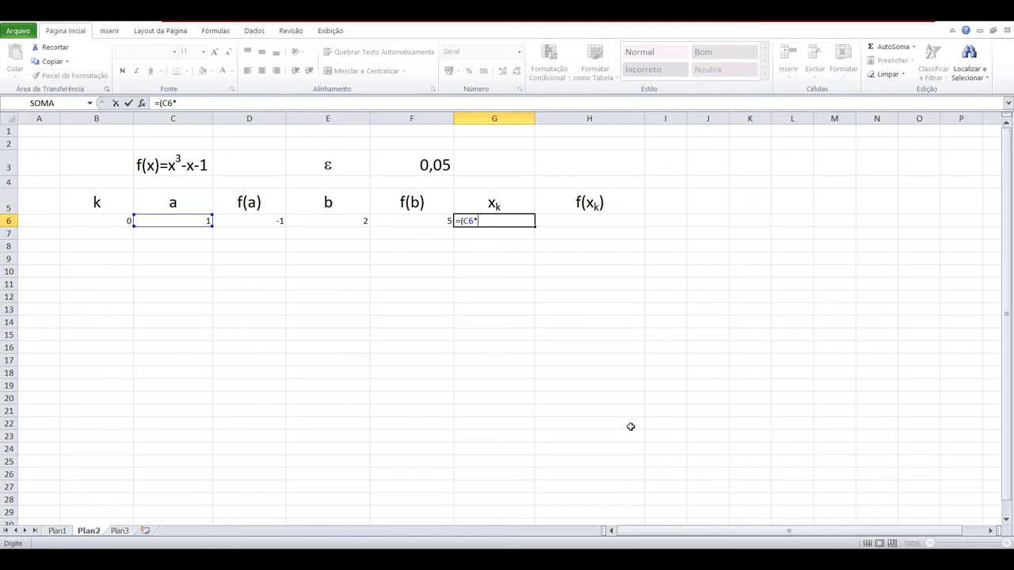
left_click(411, 224)
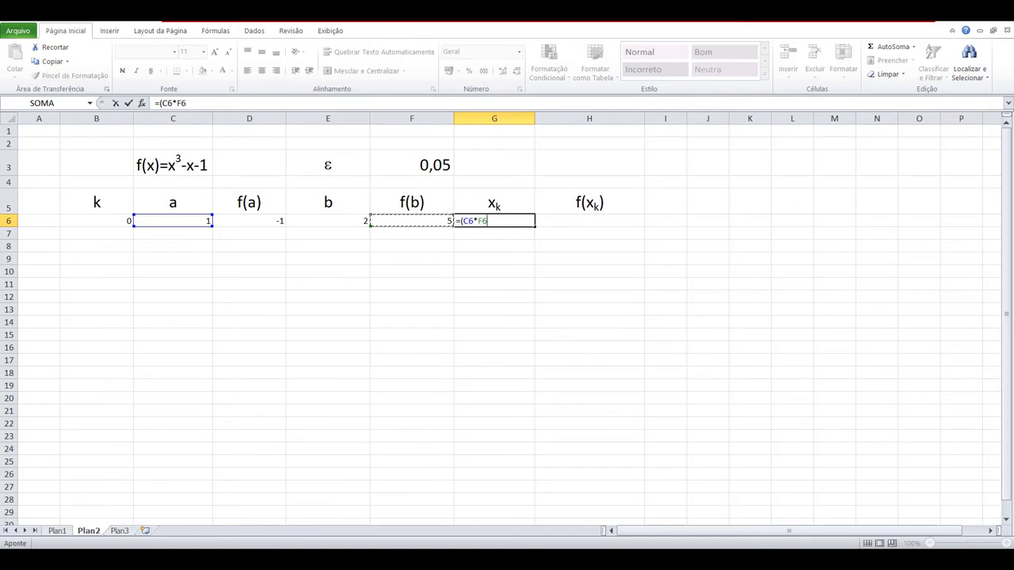
type(")")
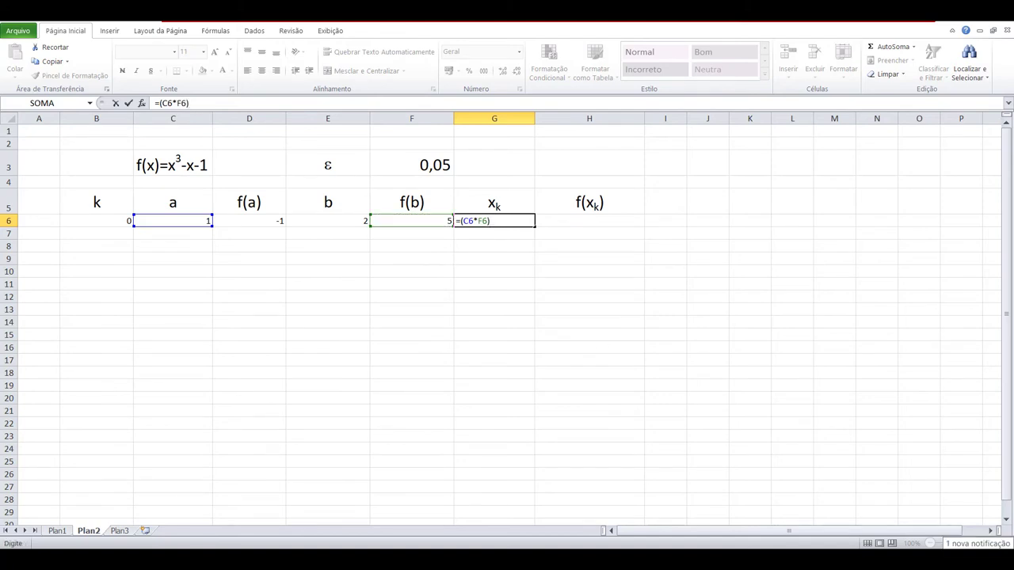
type("-b")
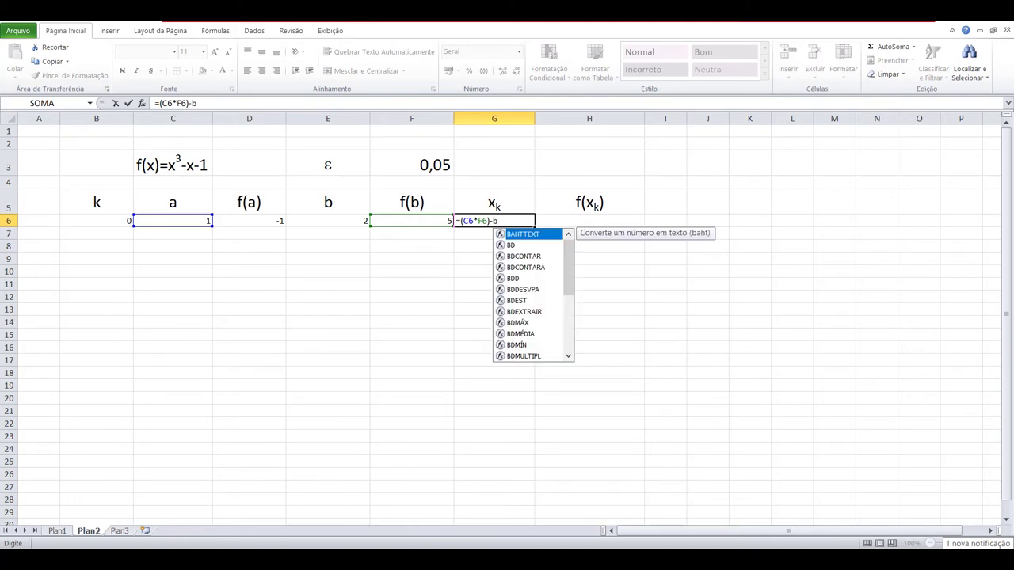
key("BackSpace")
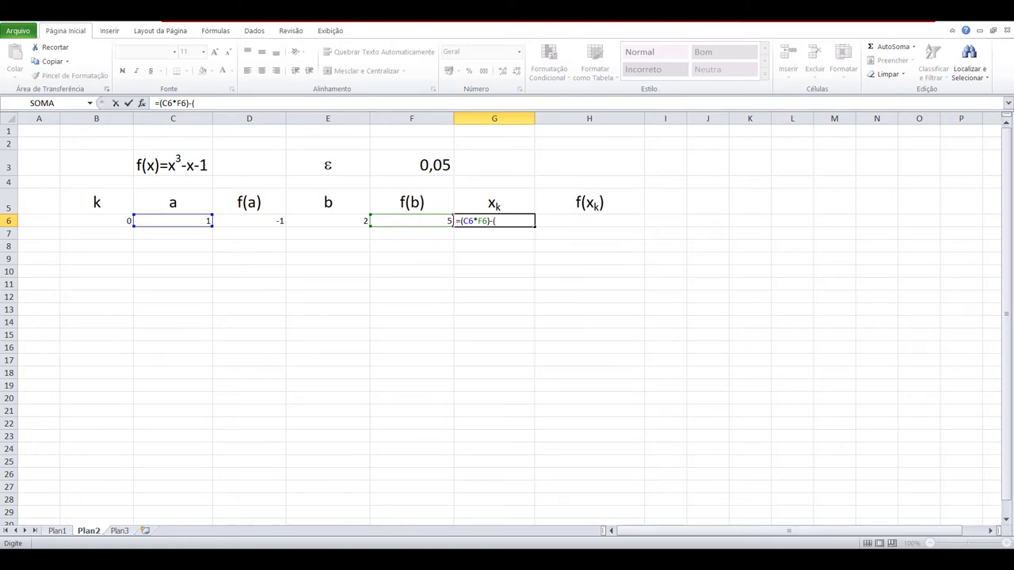
type("(")
left_click(359, 217)
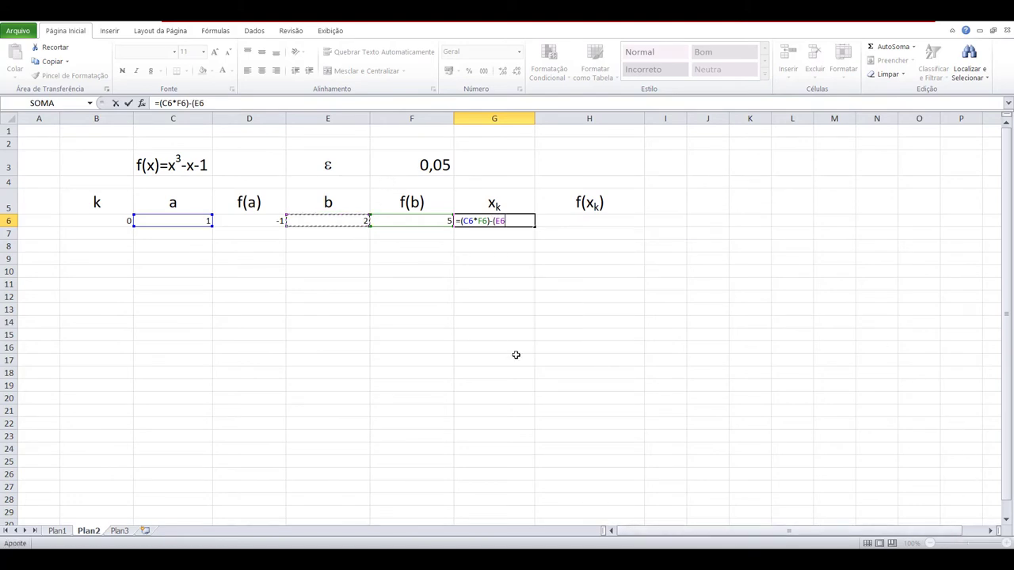
type("*")
left_click(265, 222)
type(")")
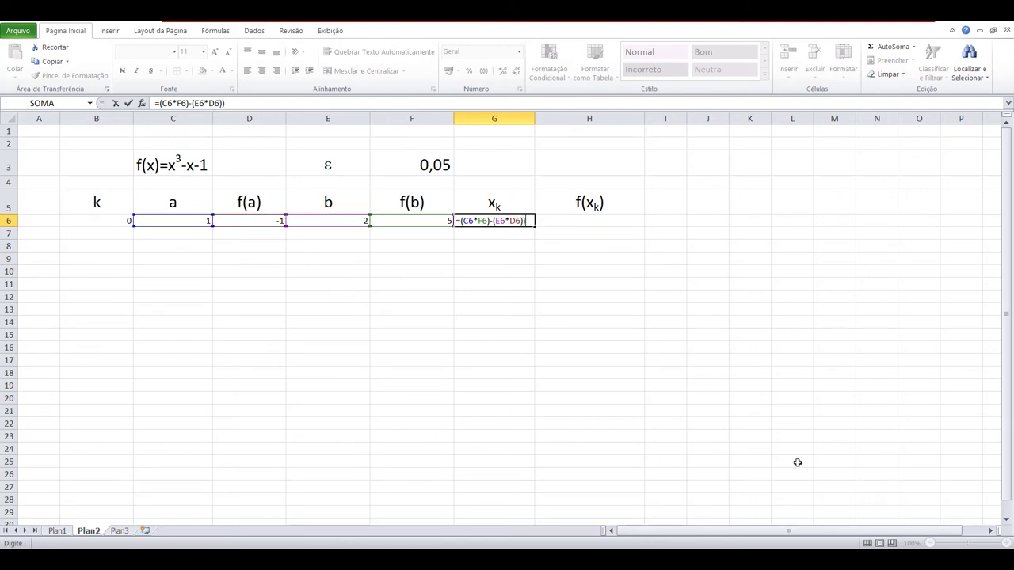
left_click(462, 221)
type("(")
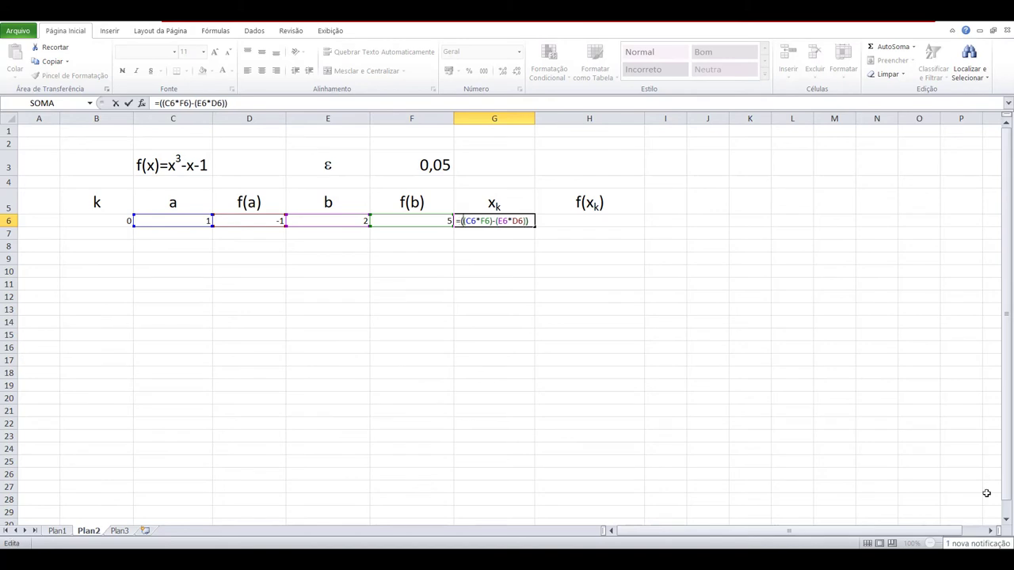
Complete the xk formula in G6 by dividing the numerator by (F6-D6)
left_click(531, 221)
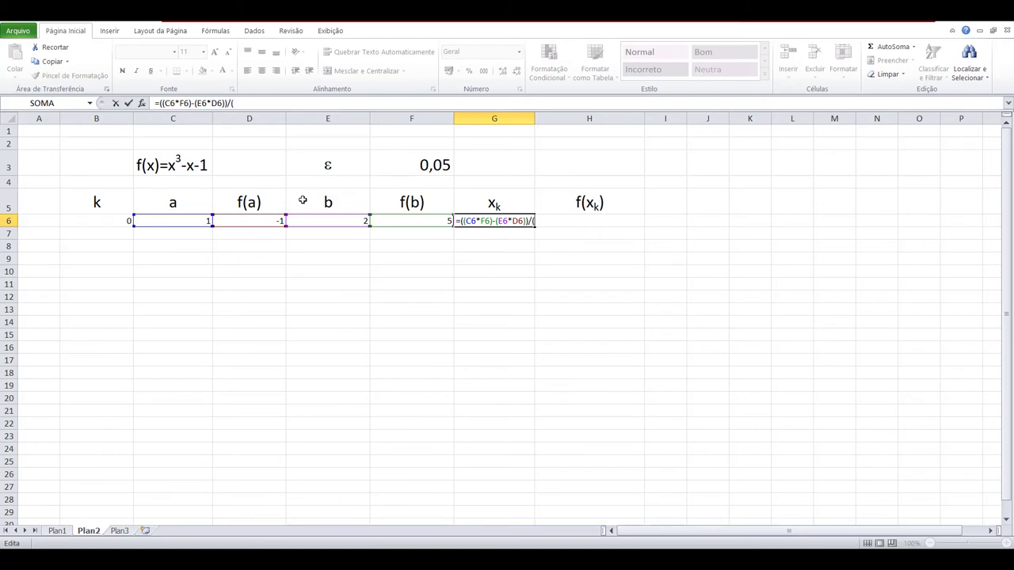
left_click(412, 221)
type("-")
left_click(259, 223)
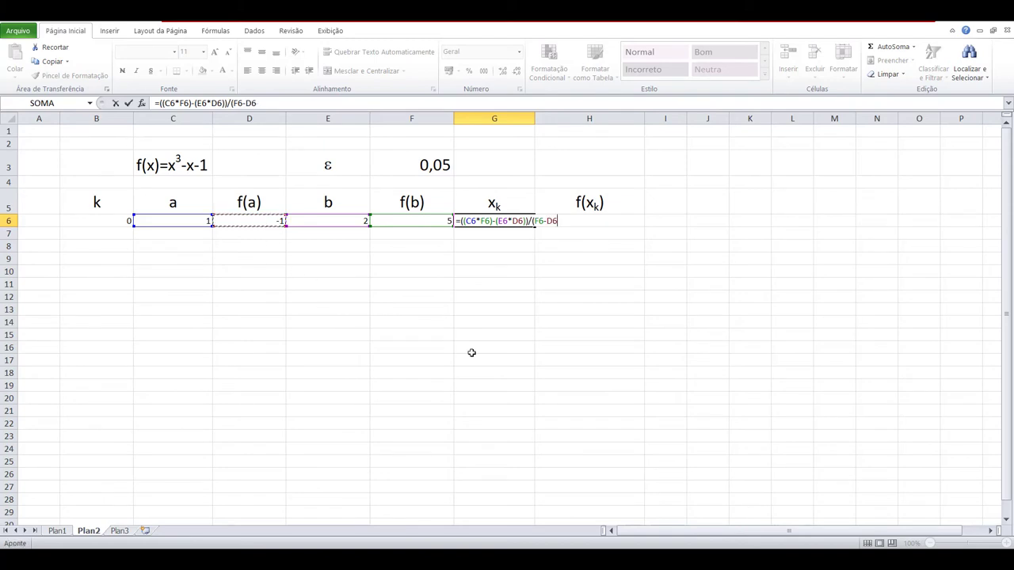
type(")")
key("Return")
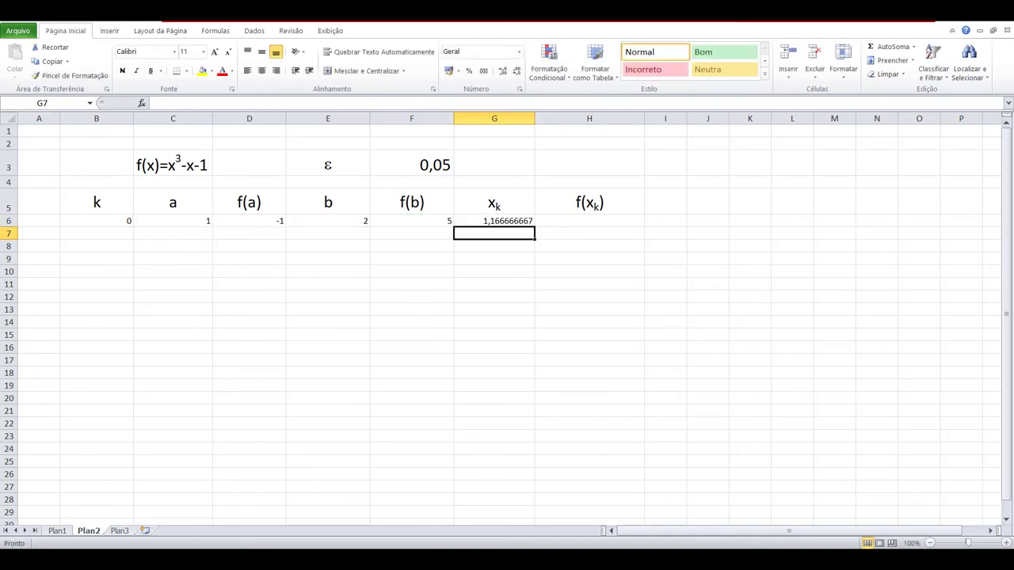
Format the xk value in G6 as Número with 4 decimal places
right_click(507, 222)
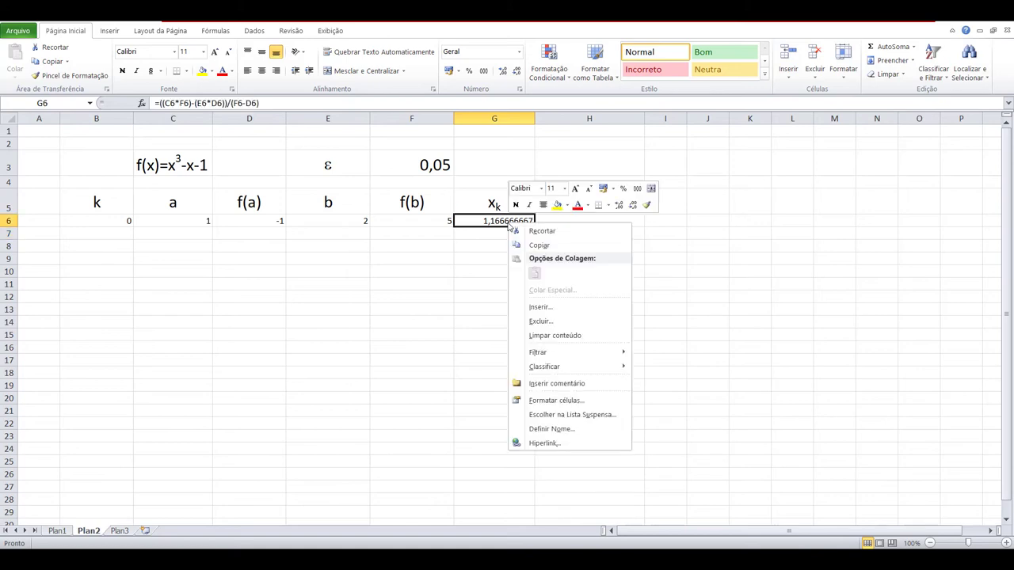
left_click(572, 402)
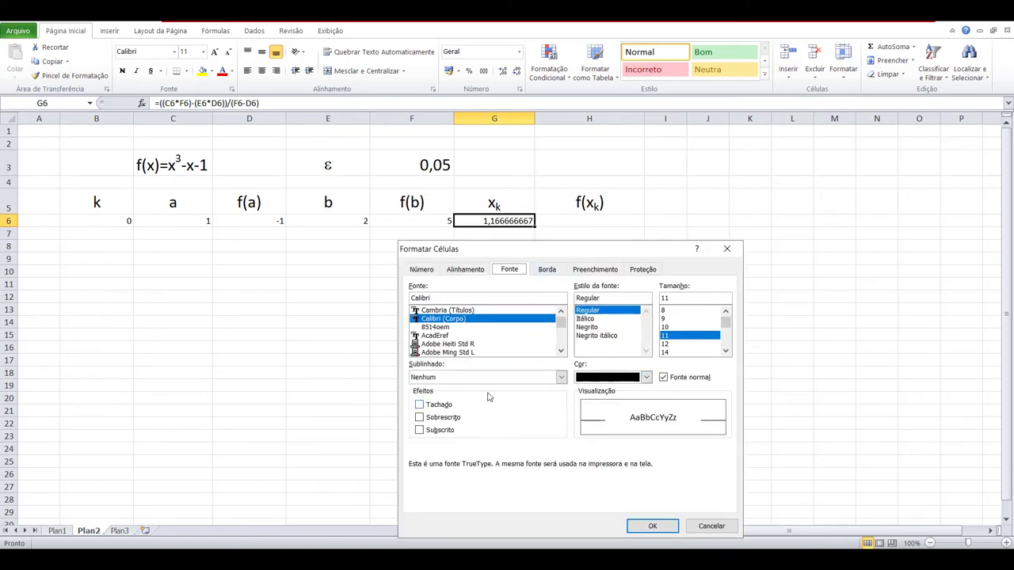
left_click(428, 269)
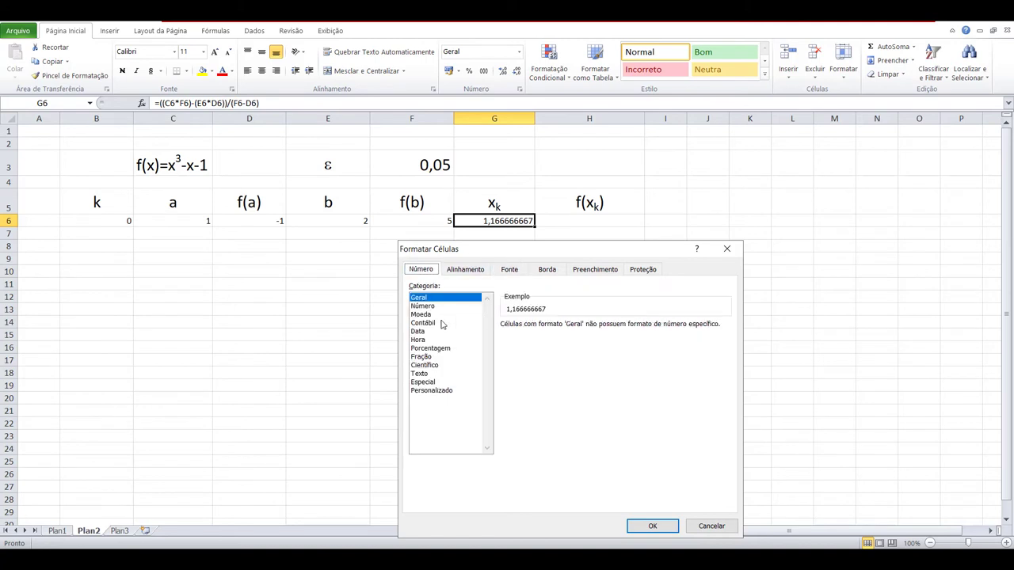
left_click(430, 307)
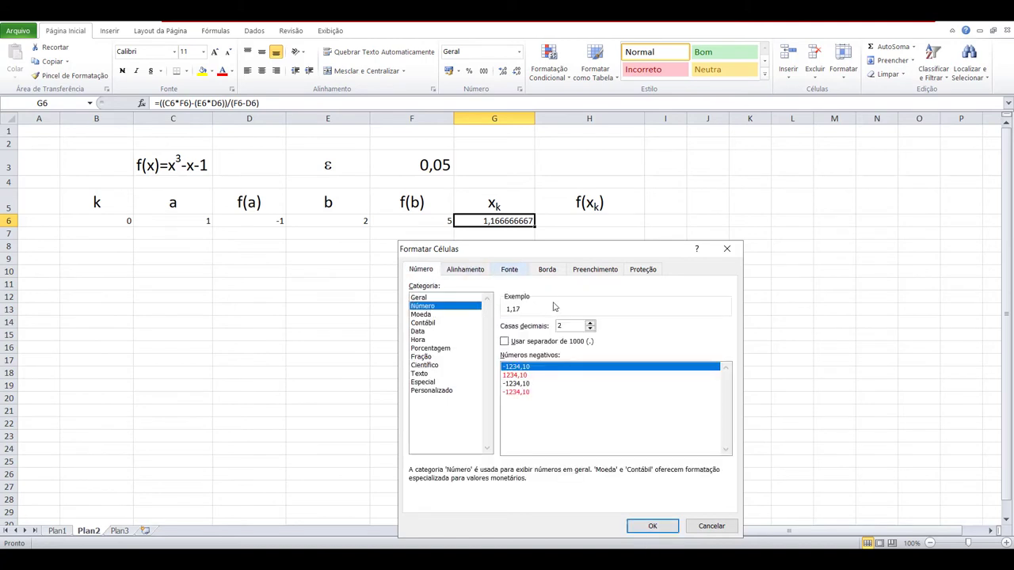
left_click(590, 323)
left_click(590, 323)
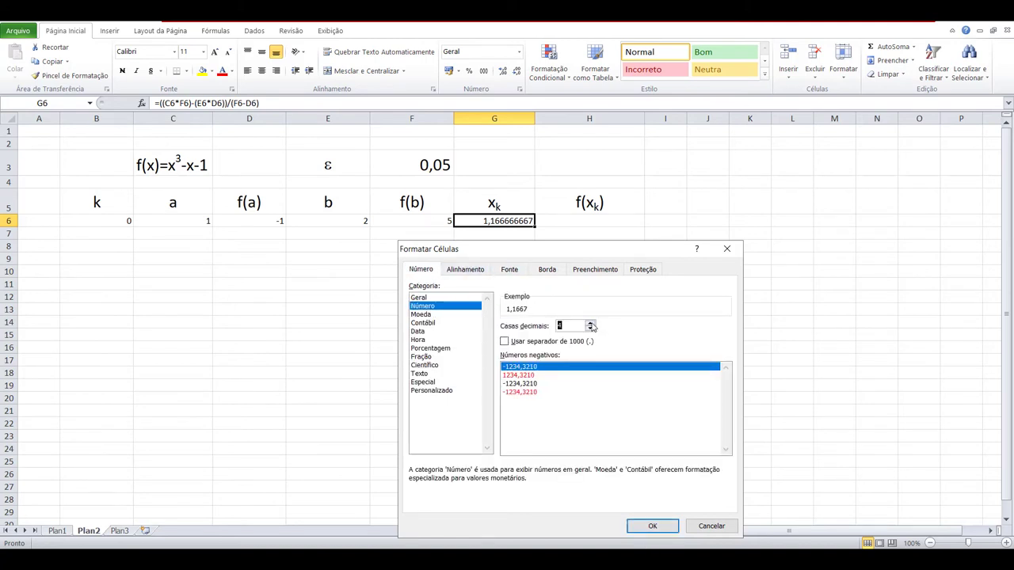
left_click(652, 526)
left_click(536, 251)
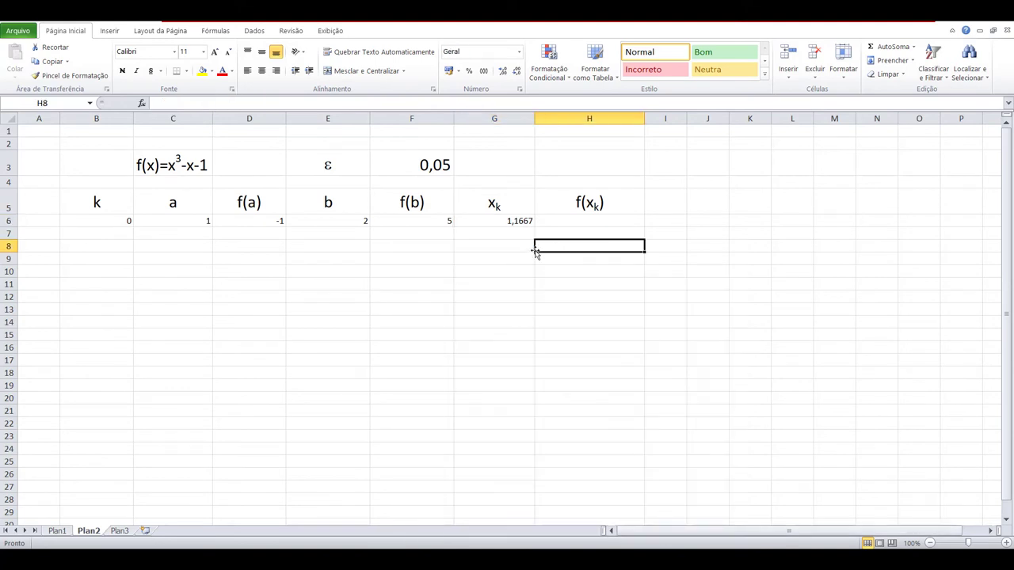
Try to copy the f(b) formula from F6 into H6
left_click(516, 221)
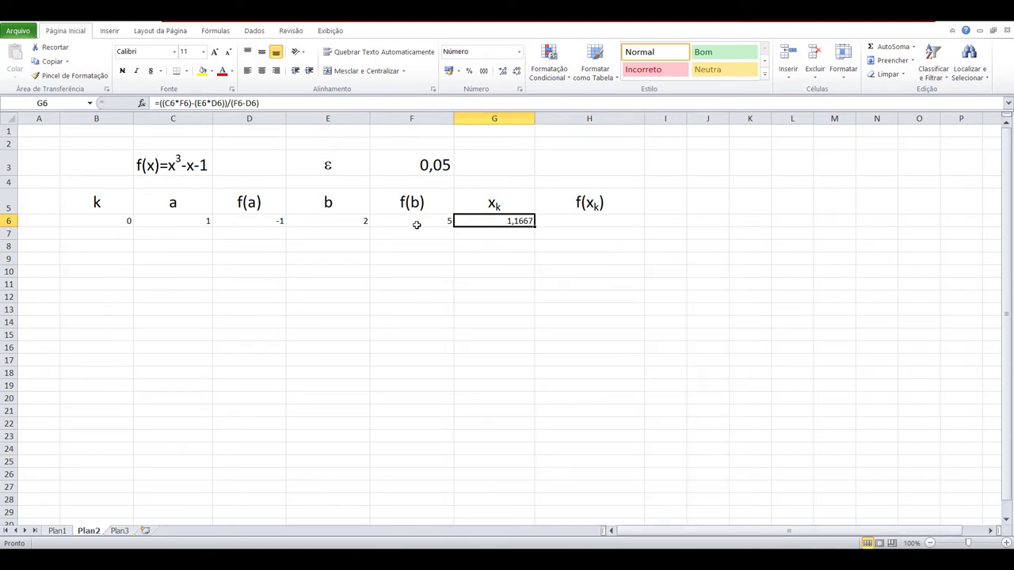
left_click(417, 225)
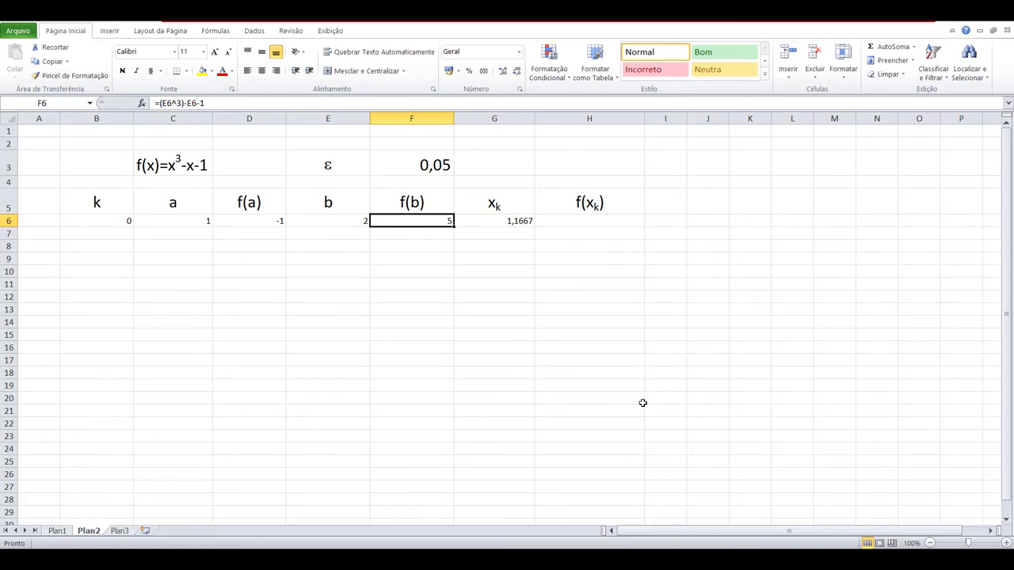
key("ctrl+c")
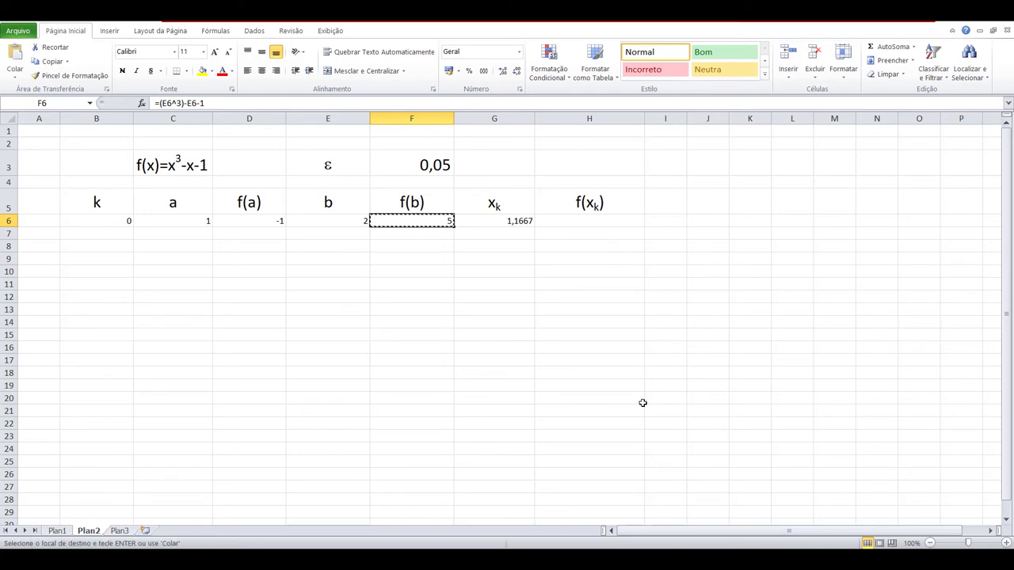
left_click(564, 223)
key("ctrl+v")
key("ctrl+c")
left_click(483, 288)
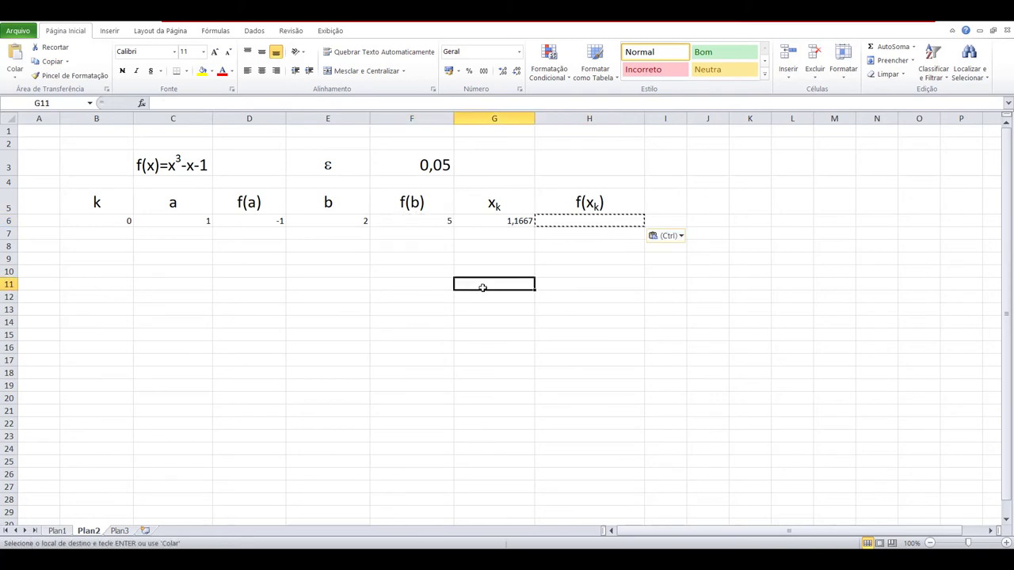
Copy the f(b) formula from F6 into H6 so that it calculates f(xk)
left_click(442, 220)
key("ctrl+c")
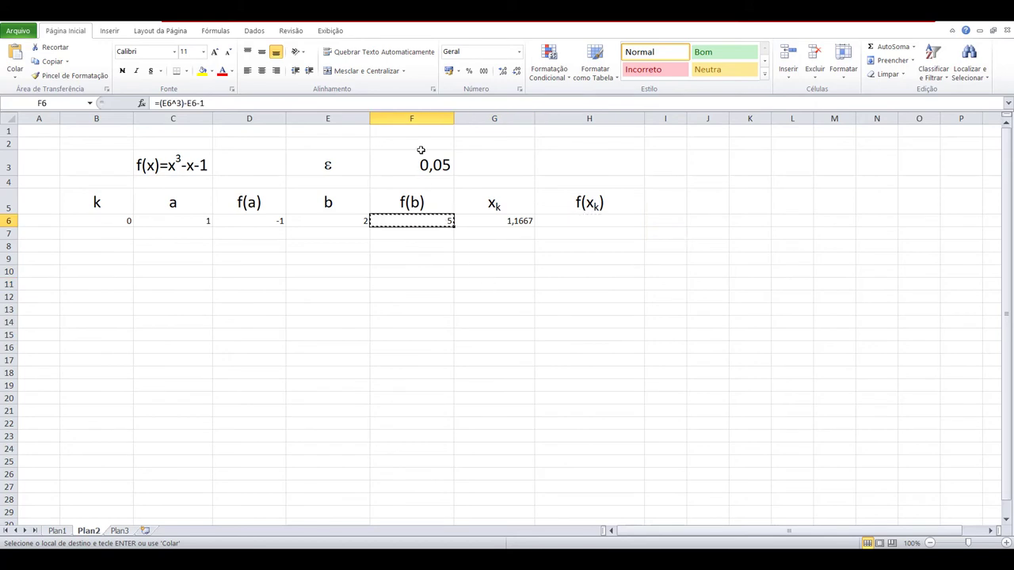
left_click(562, 220)
key("ctrl+v")
left_click(543, 333)
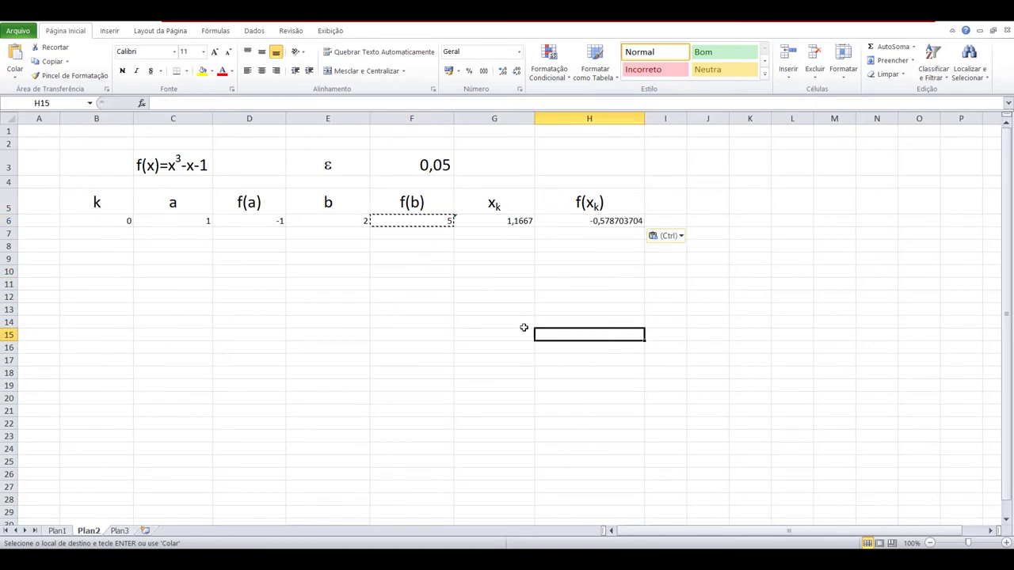
Copy the number format of G6 onto the f(xk) value in H6 and narrow column H
left_click(596, 220)
left_click(494, 220)
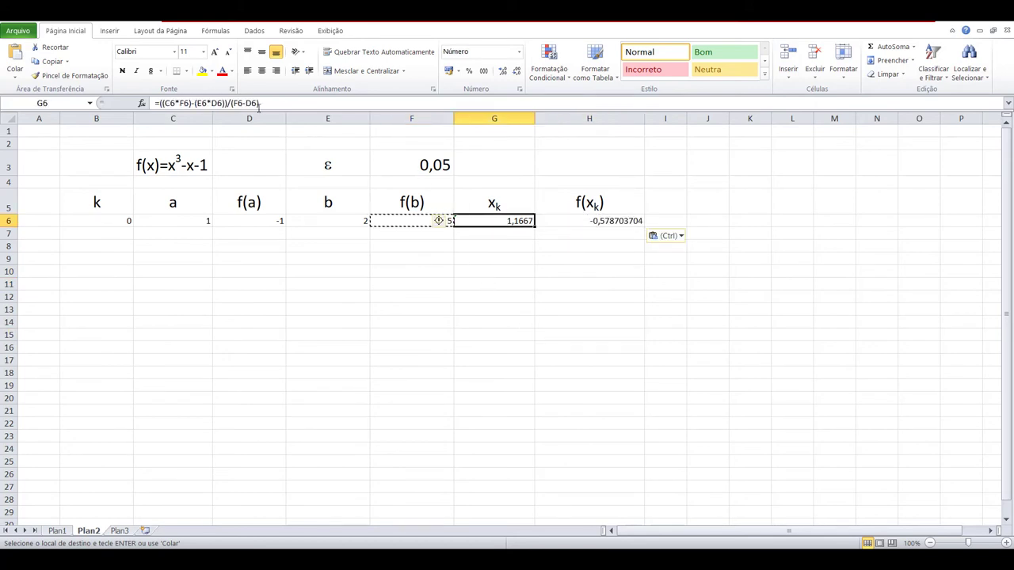
left_click(71, 75)
left_click(616, 222)
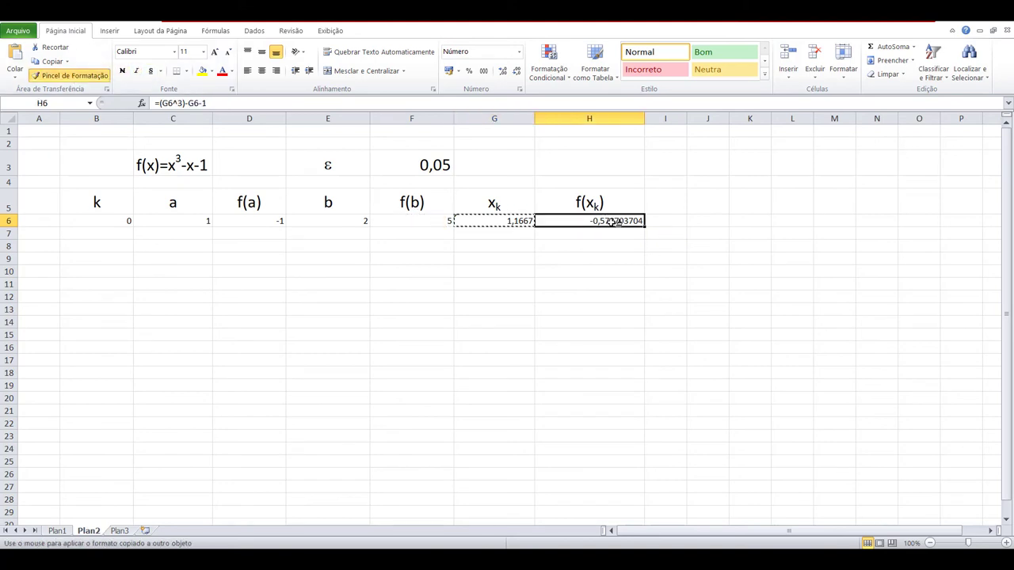
left_click(579, 281)
left_click_drag(643, 117, 616, 118)
left_click(661, 359)
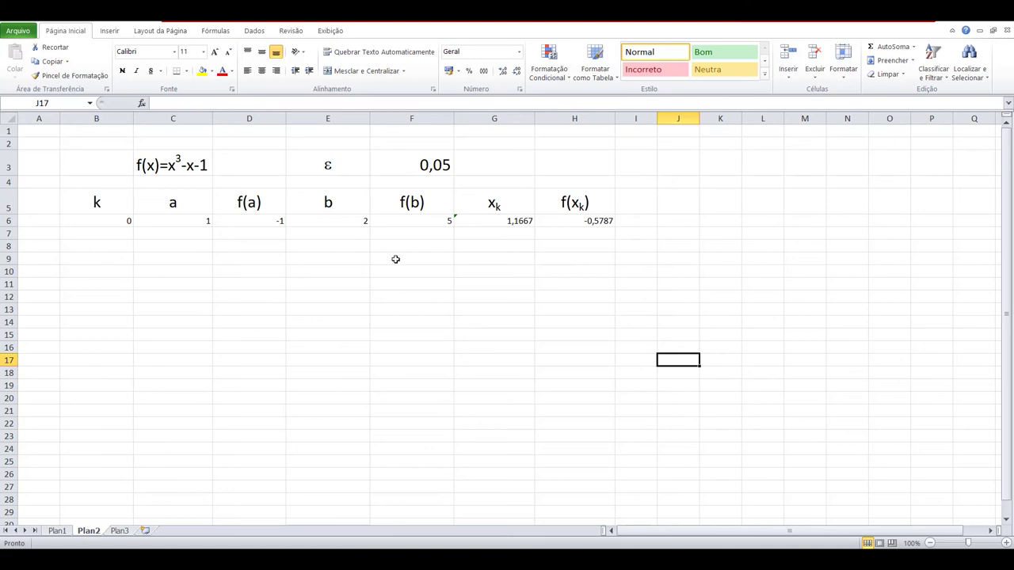
Enter the formula =SE(H6<0;G6;C6) in C7 for the next value of a
left_click(184, 236)
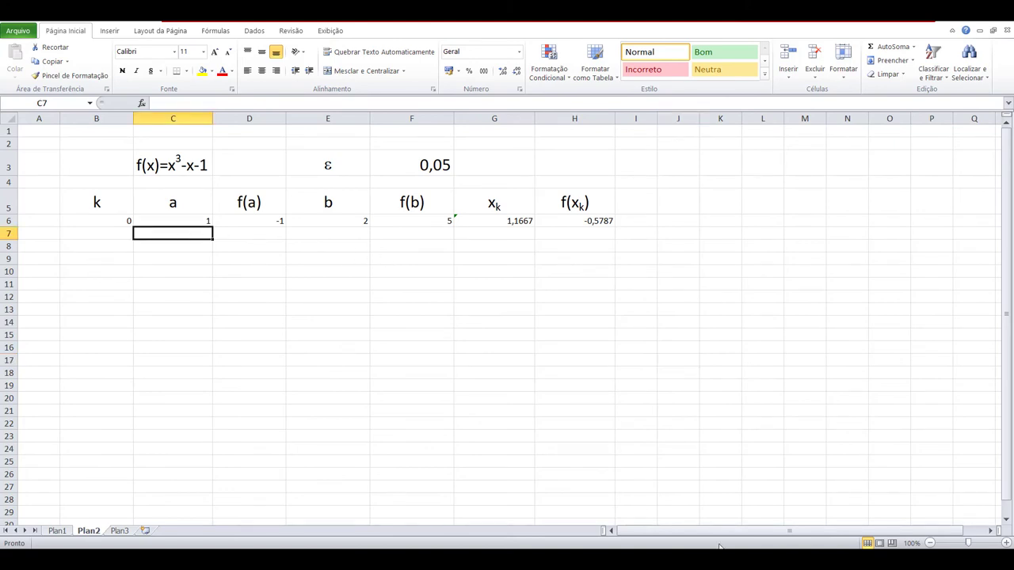
type("=se(")
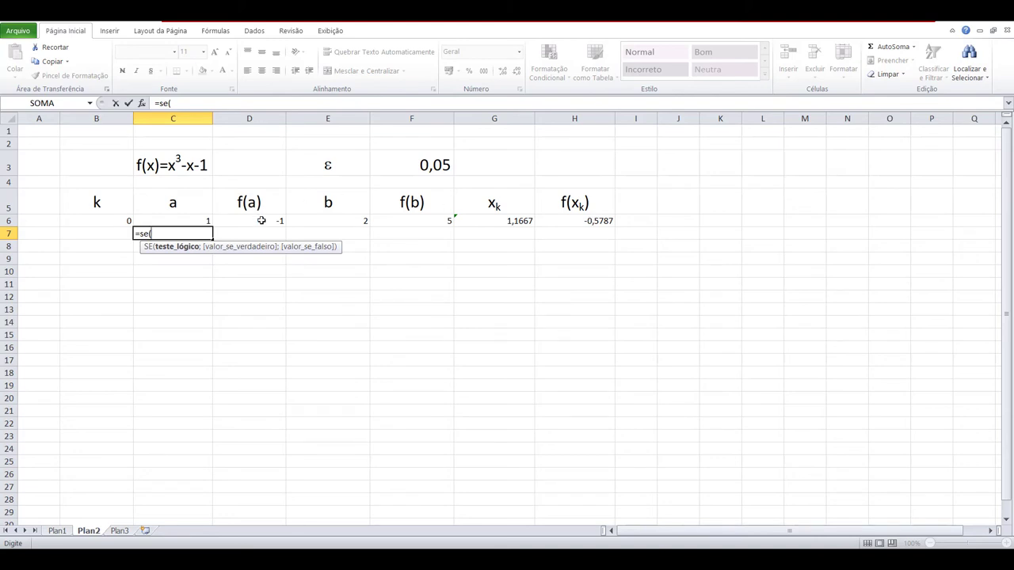
left_click(596, 221)
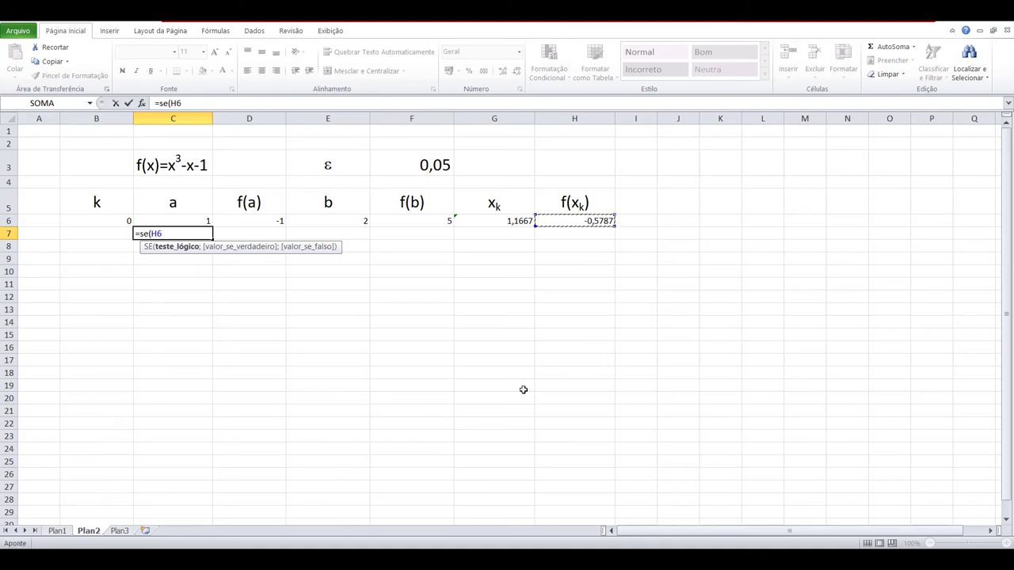
type("<")
type("0;")
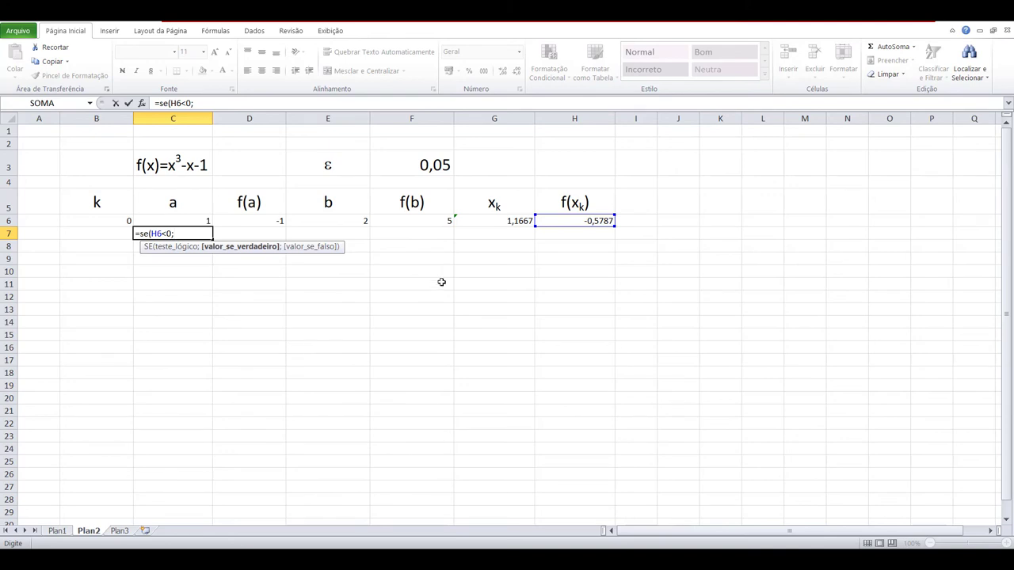
left_click(501, 222)
type(";")
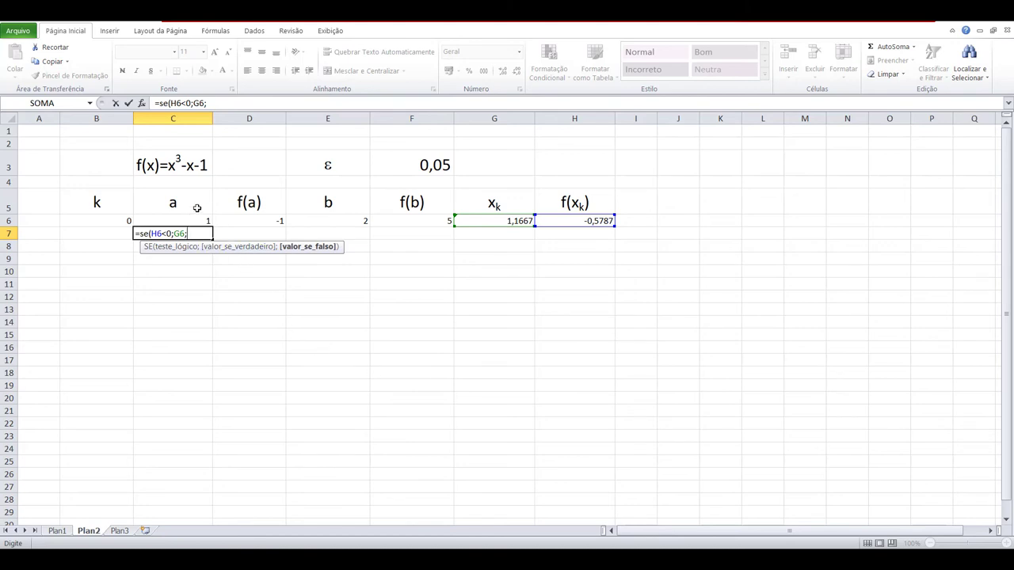
type("c")
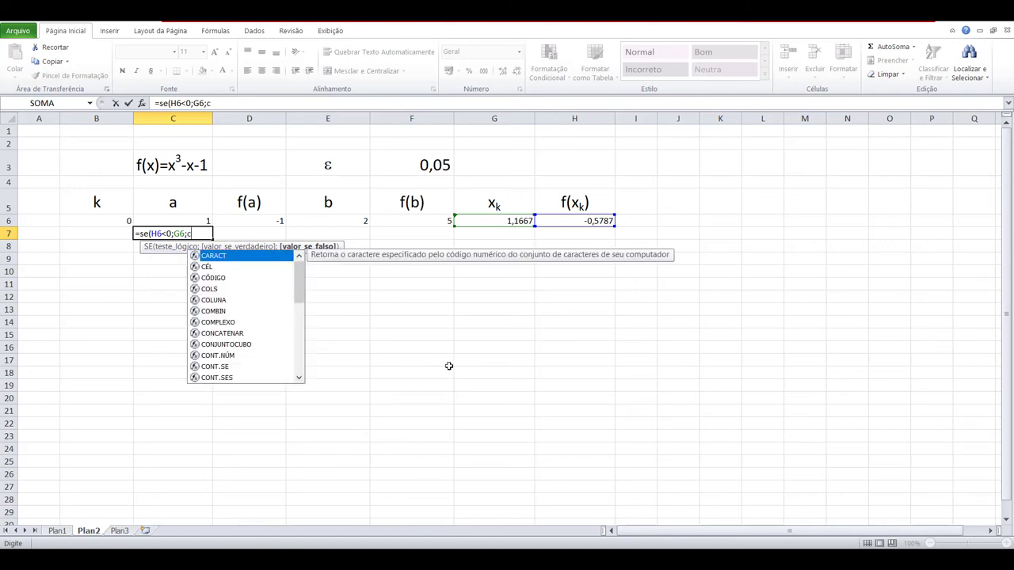
type("6)")
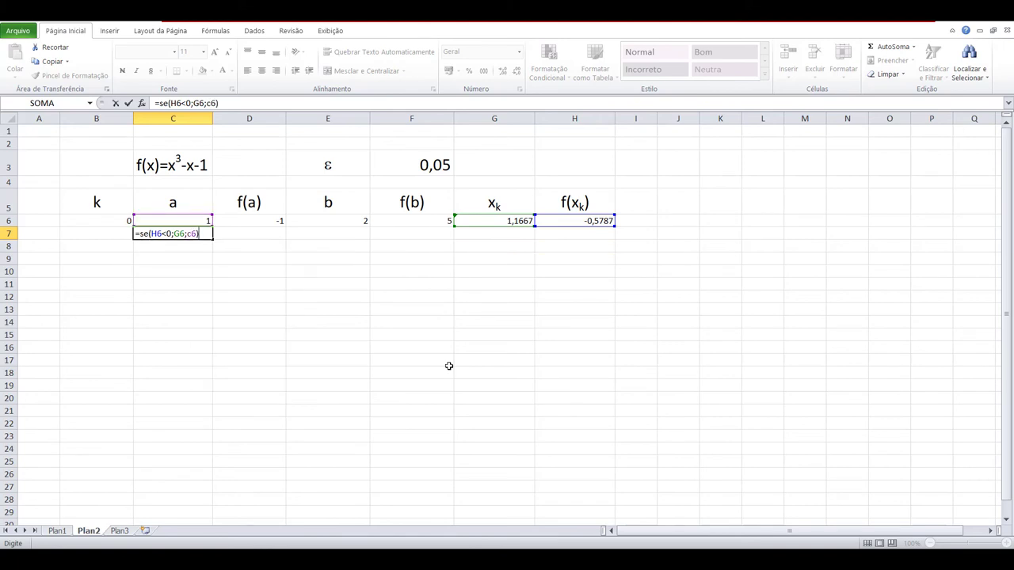
key("Return")
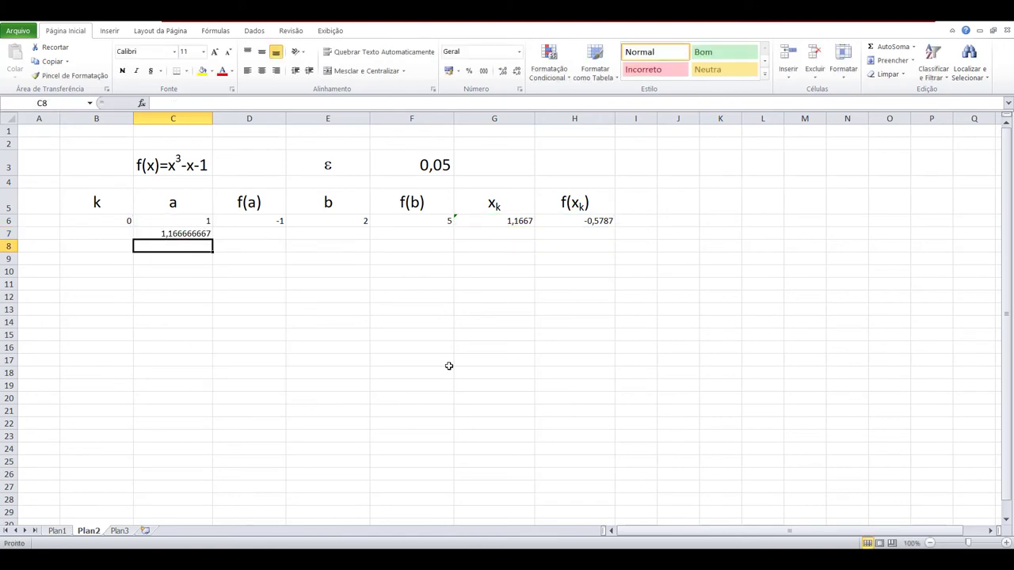
left_click(203, 235)
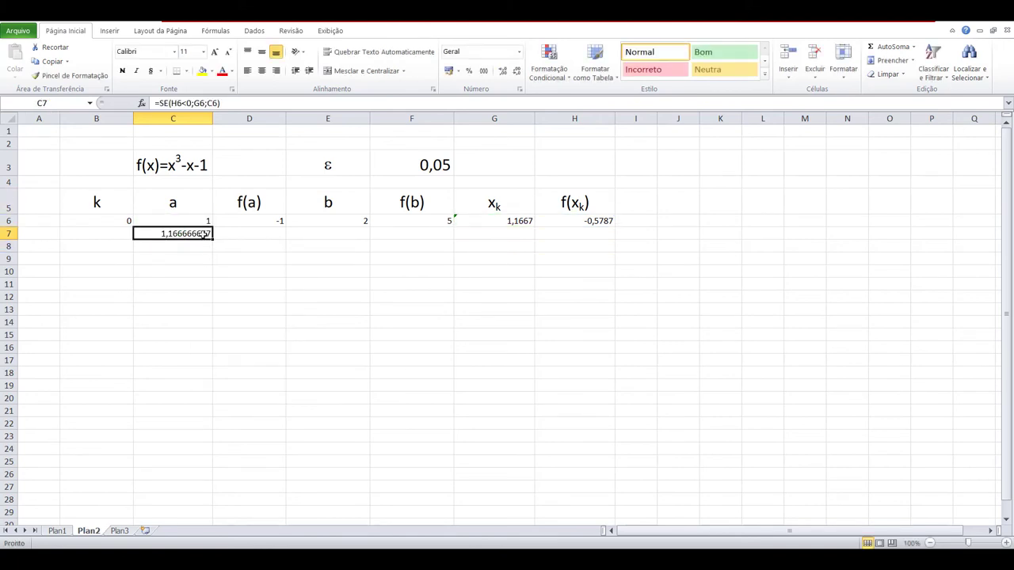
Begin the formula for the next value of b in E7 with =se(H6>0;g2;
left_click(329, 233)
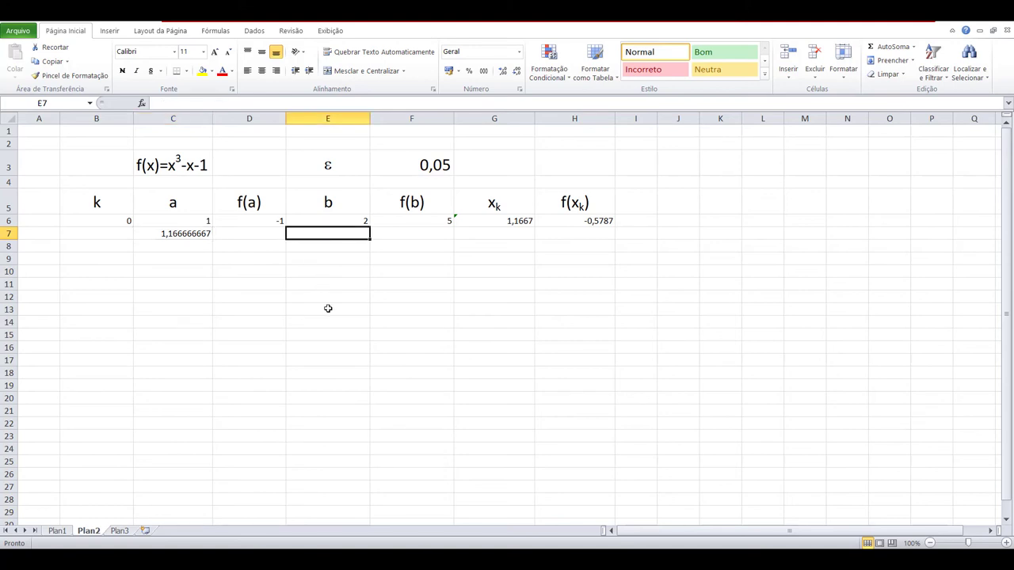
type("=se")
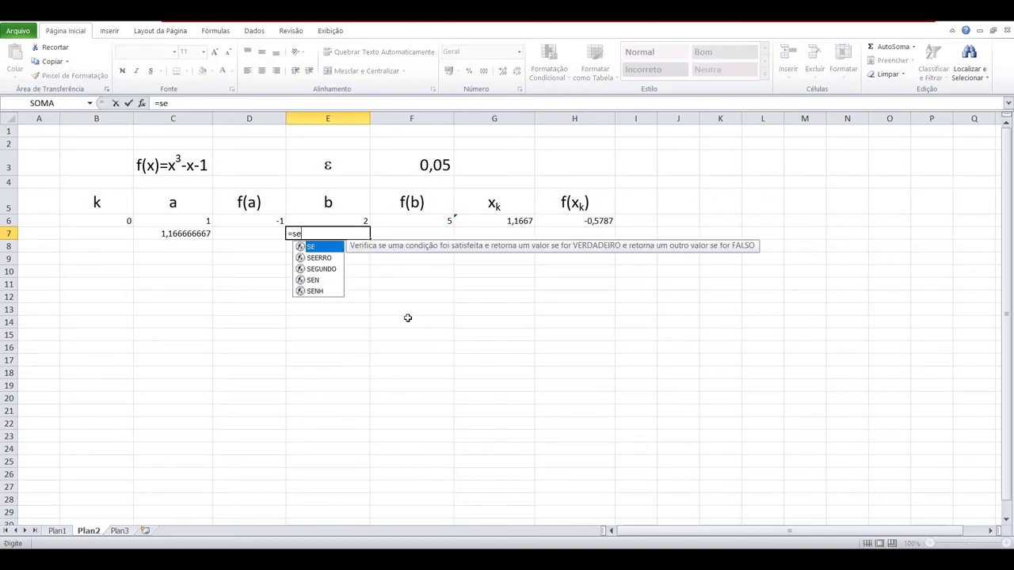
type("(")
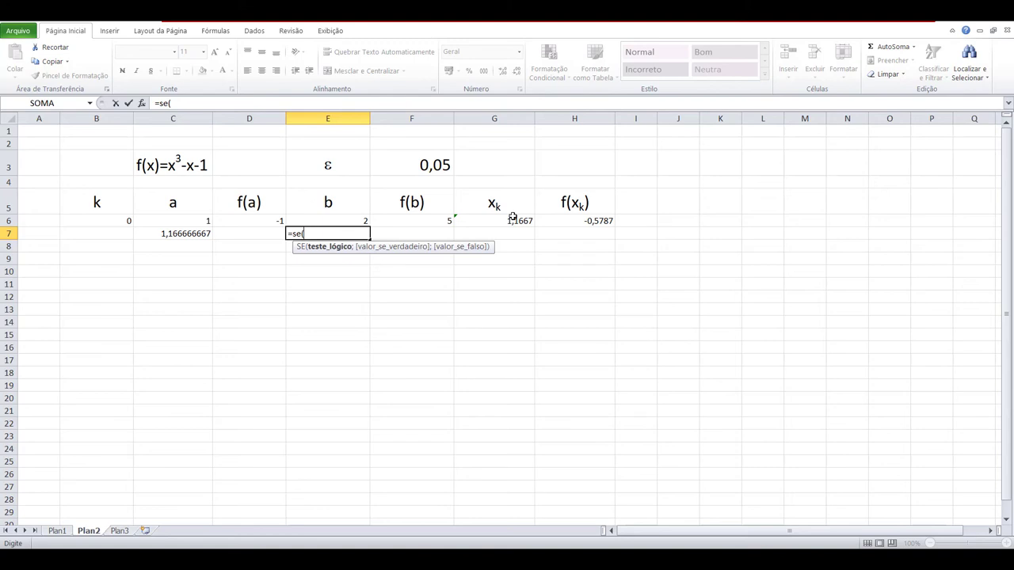
left_click(607, 222)
type(">")
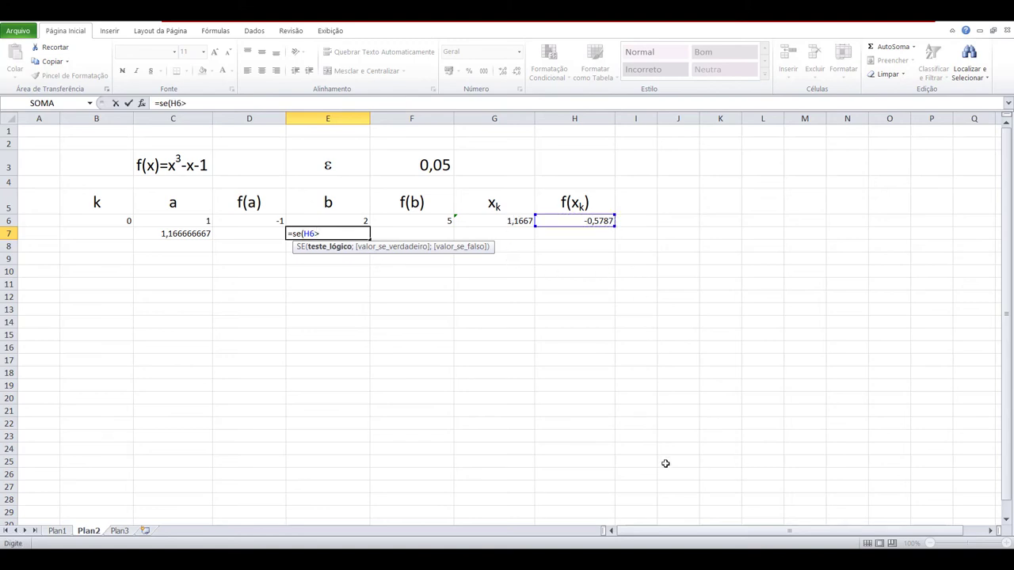
type("0;")
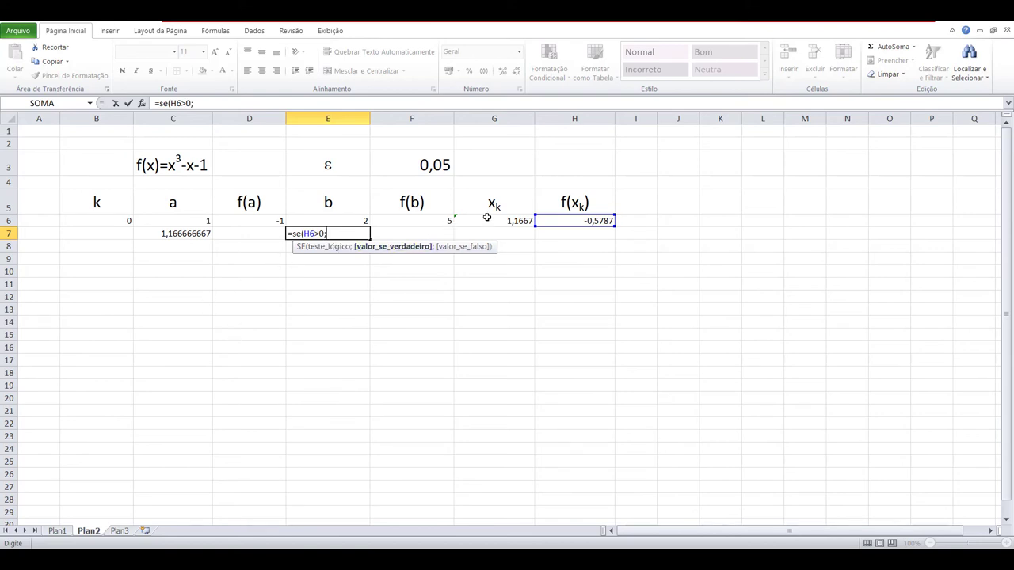
type("g")
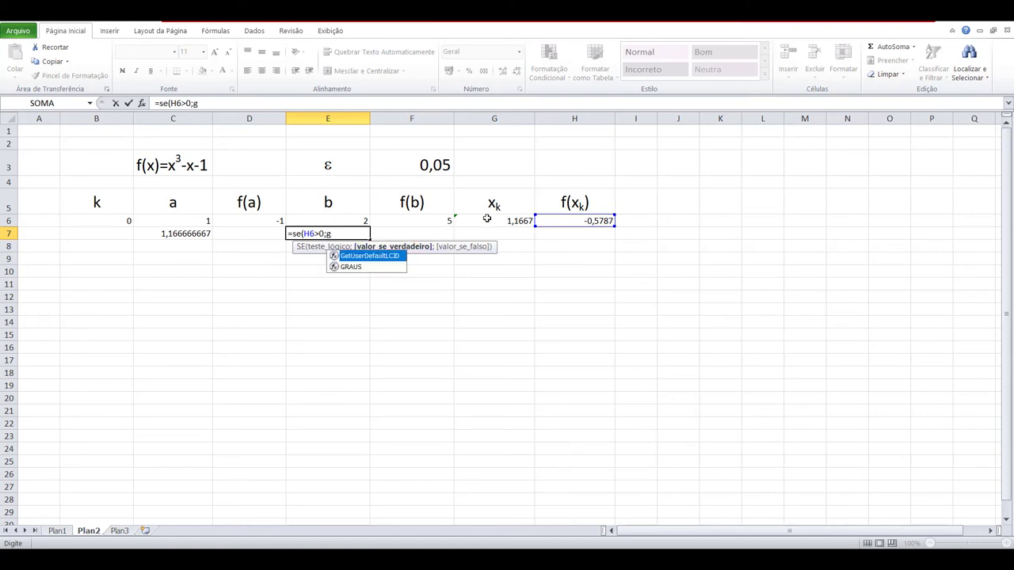
type("2")
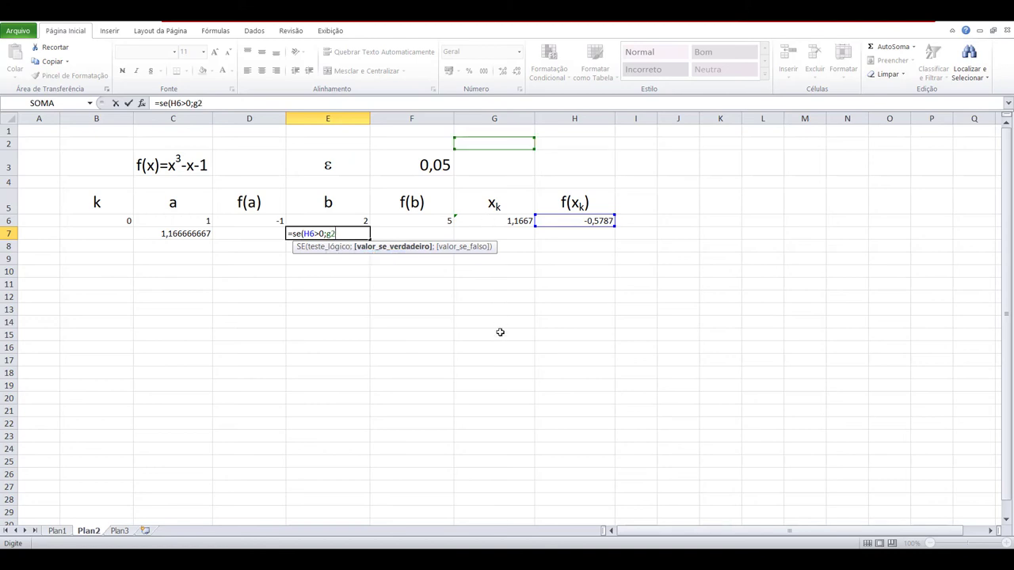
type(";")
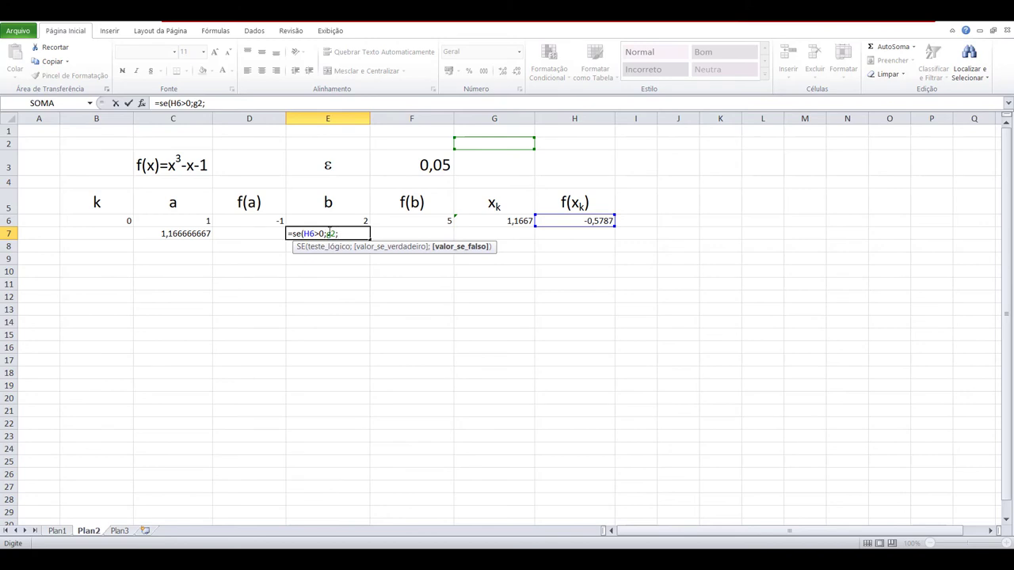
Correct the value-if-true reference in the E7 formula to G6 and complete it with C6 as the value if false
left_click(329, 233)
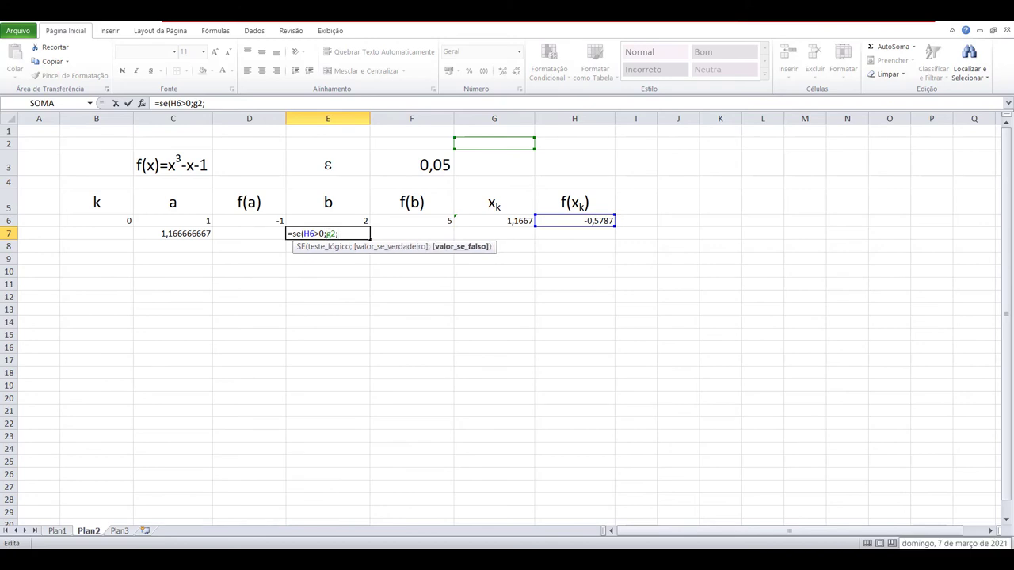
key("Left")
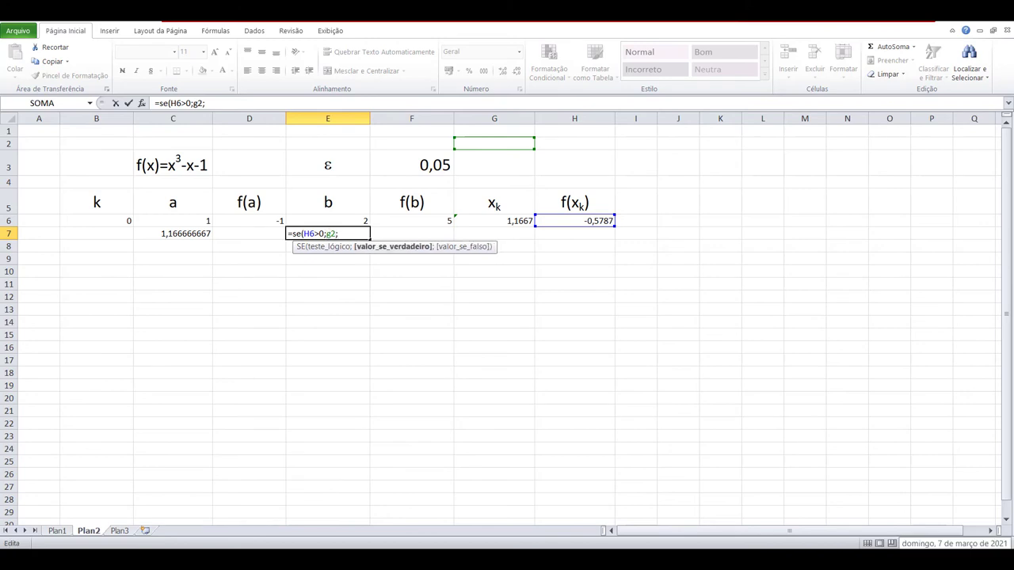
key("BackSpace")
type("6")
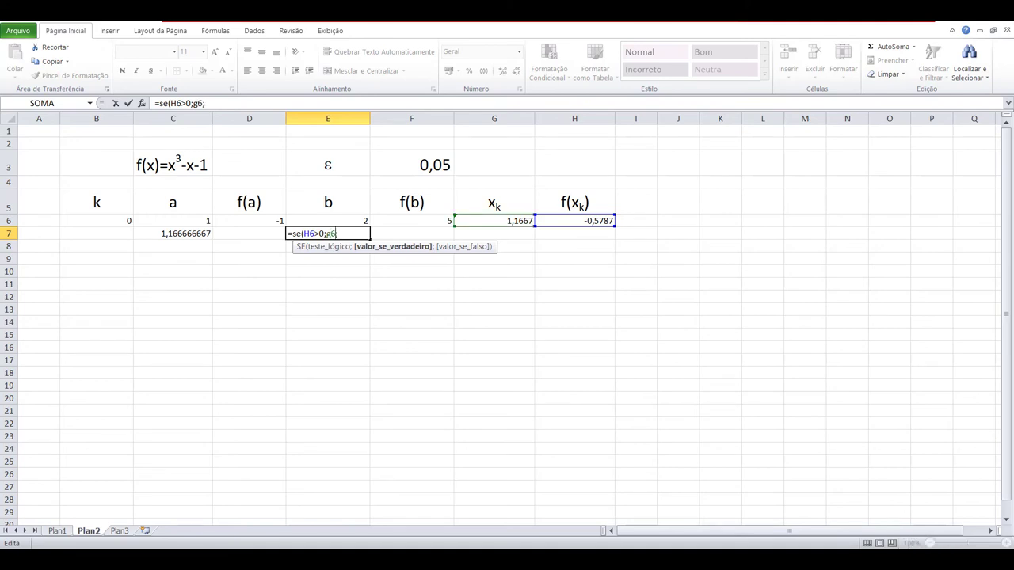
key("Right")
type("c6")
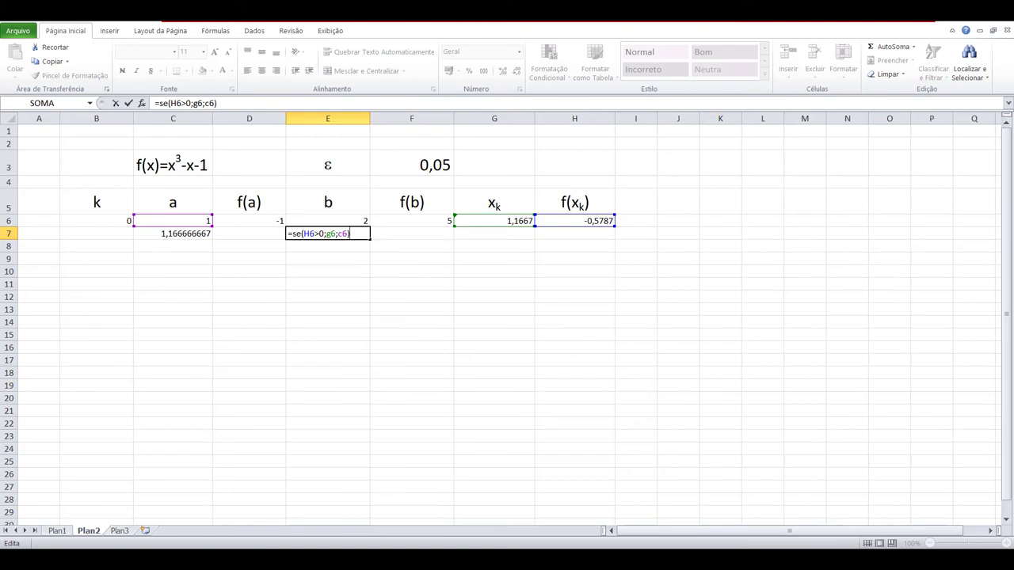
key("Return")
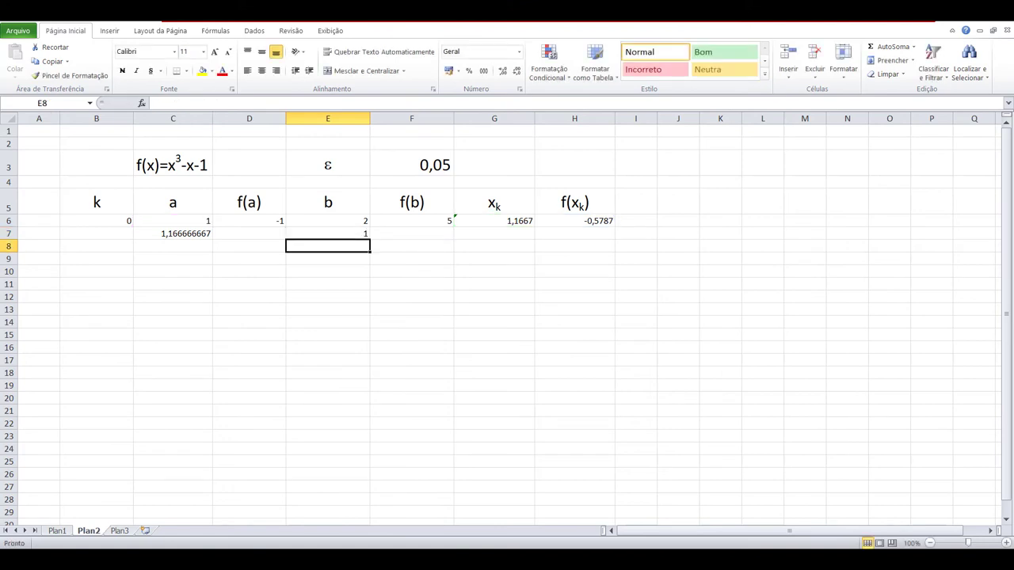
Change the value-if-false reference in the E7 formula to E6
left_click(360, 234)
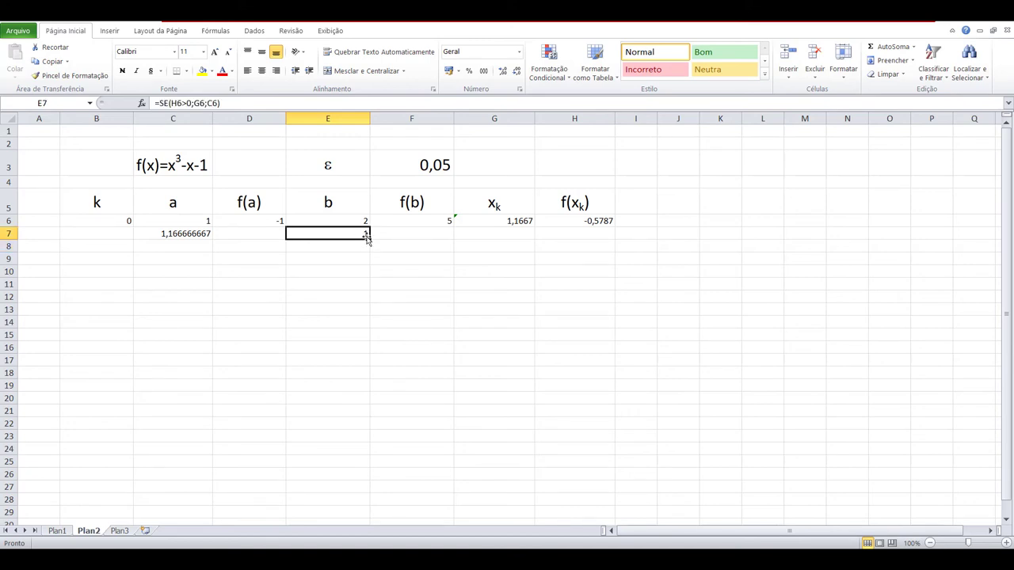
double_click(353, 233)
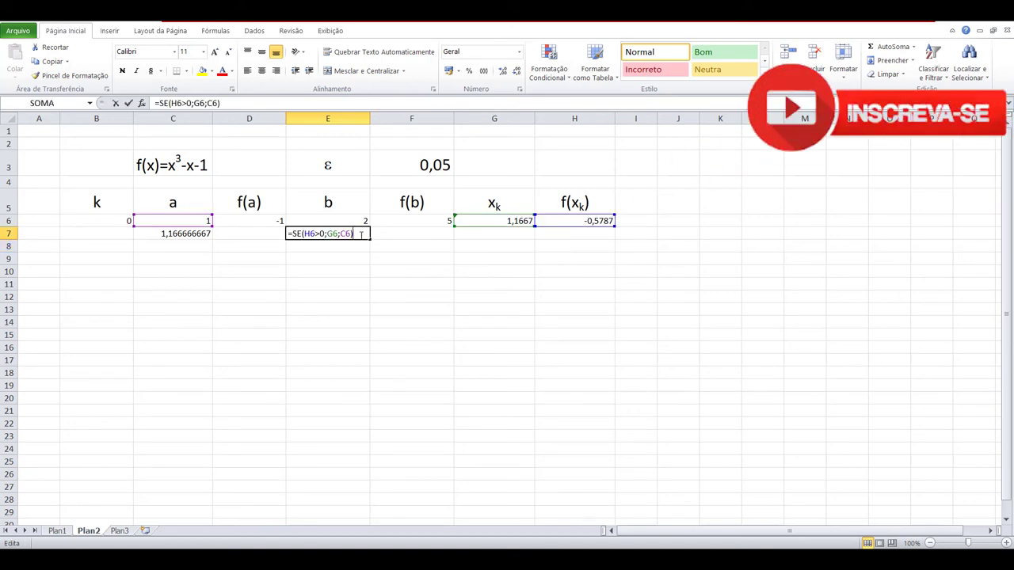
left_click(345, 233)
key("BackSpace")
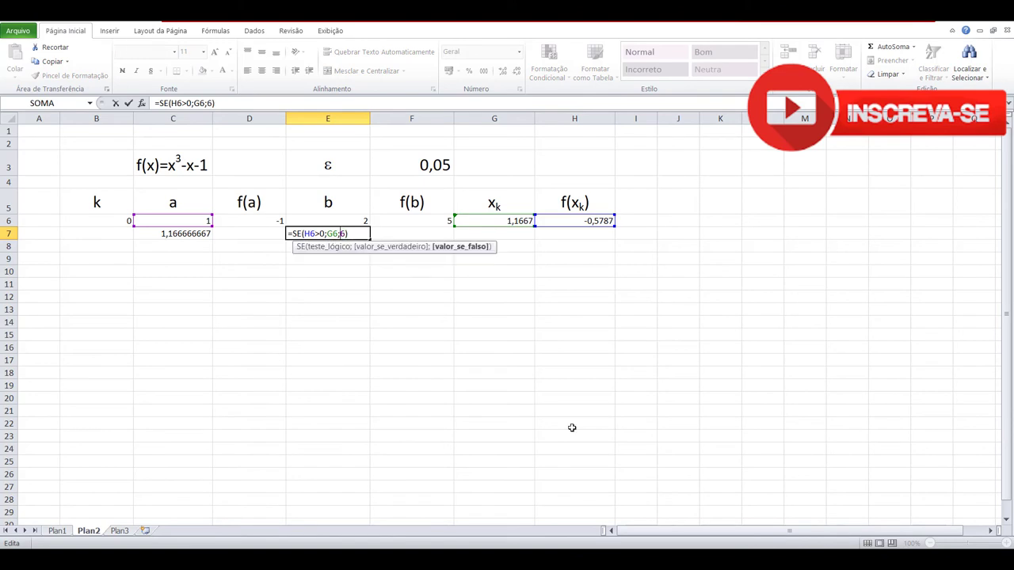
type("e")
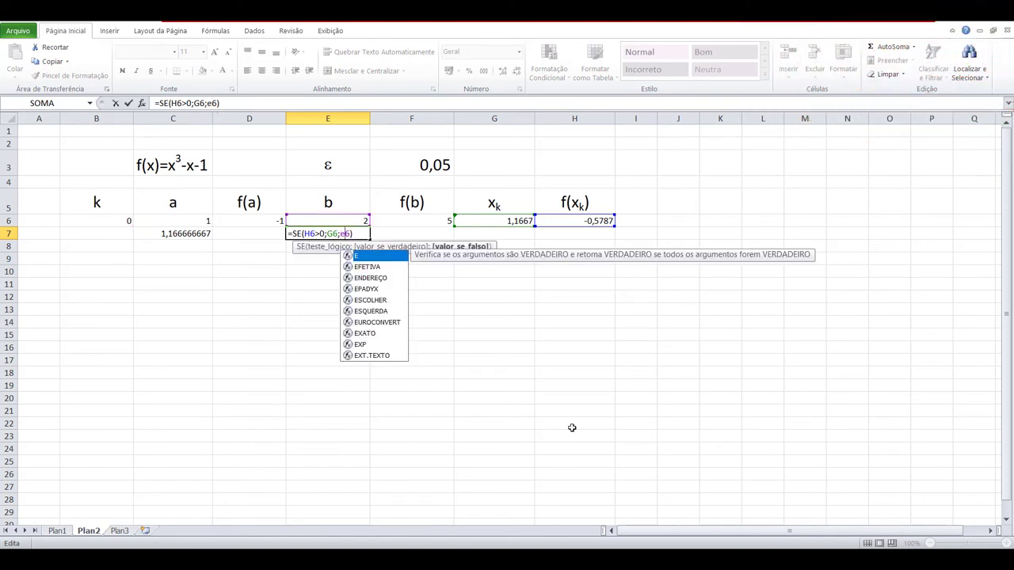
key("Return")
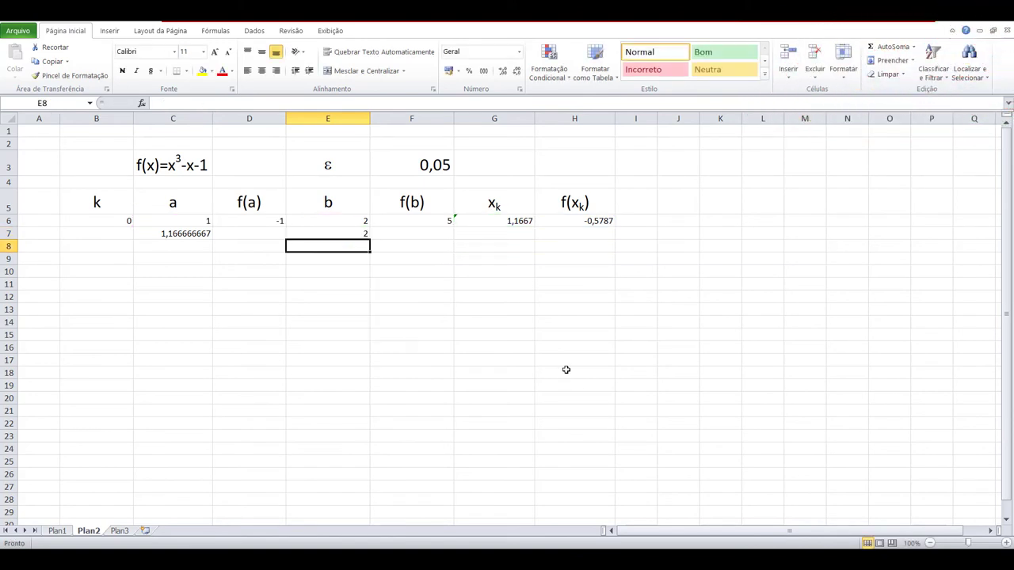
left_click(539, 374)
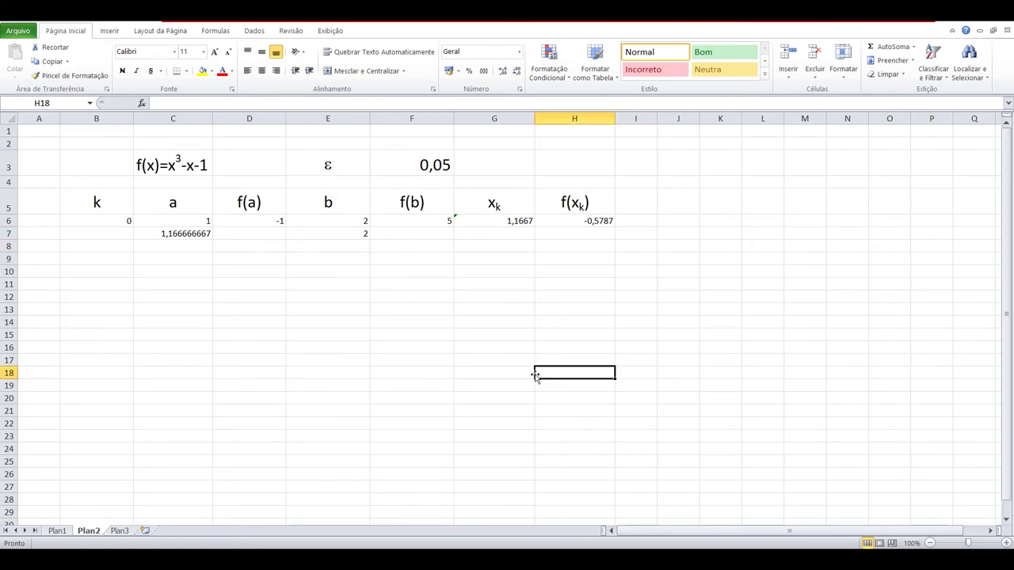
Copy the number format of the f(xk) value in H6 onto the value of a in C7
left_click(248, 237)
left_click(255, 222)
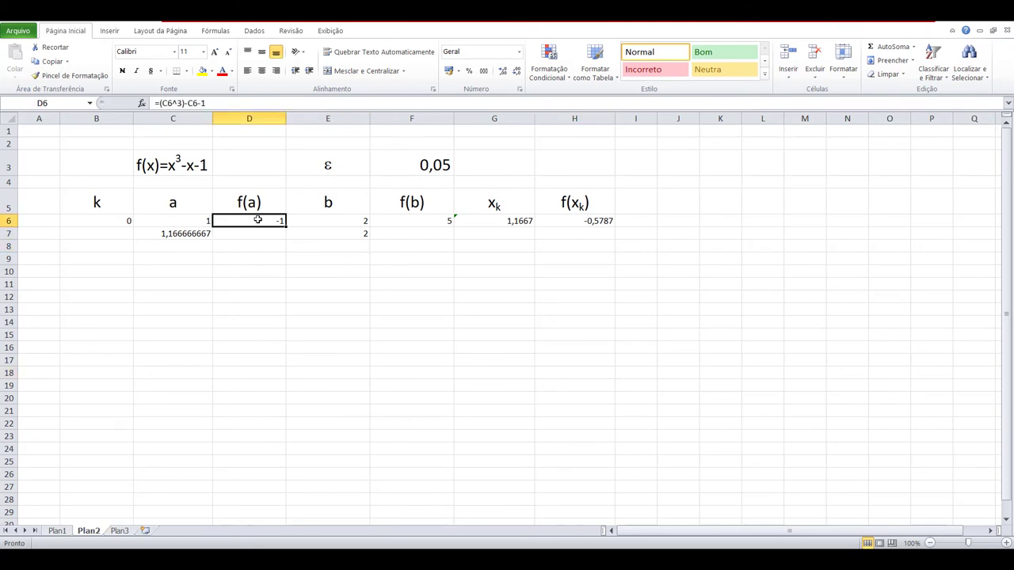
left_click(204, 236)
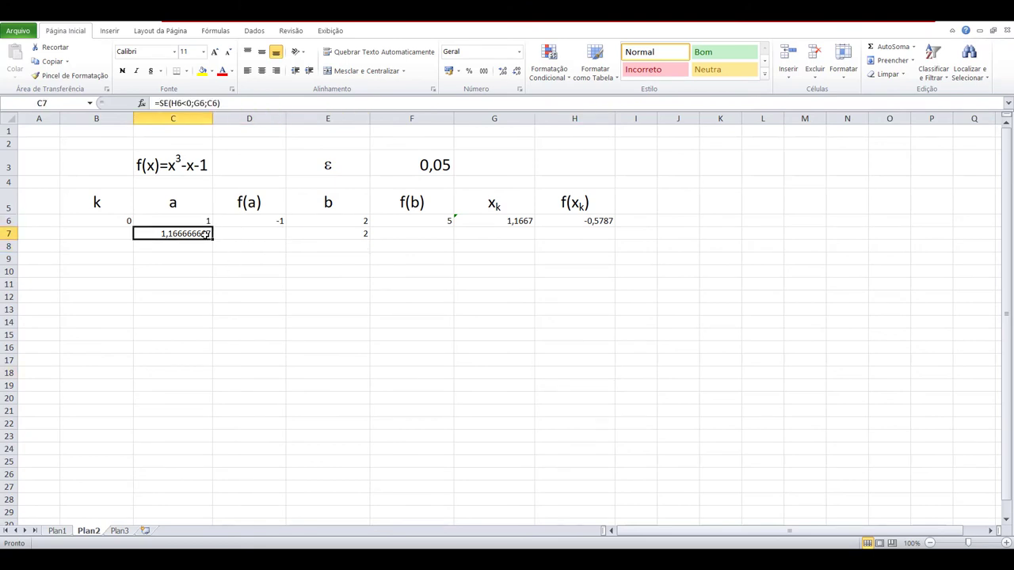
left_click(75, 76)
key("Escape")
left_click(583, 222)
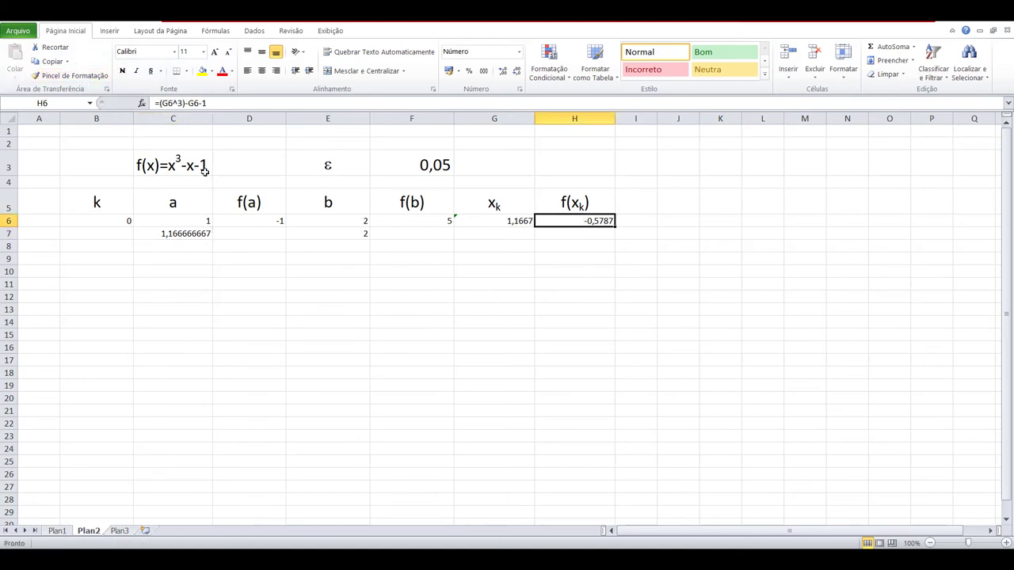
left_click(78, 80)
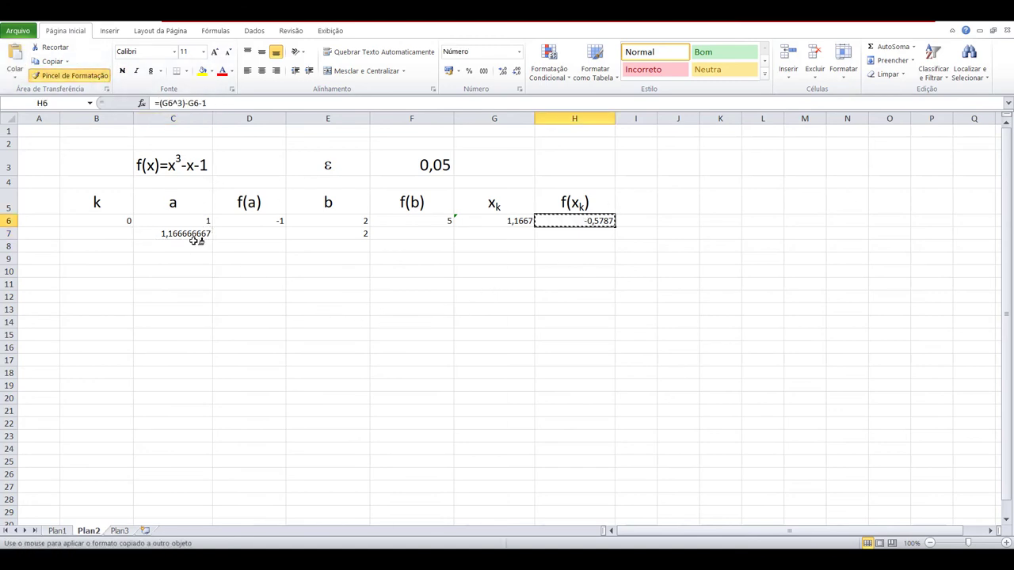
left_click(549, 222)
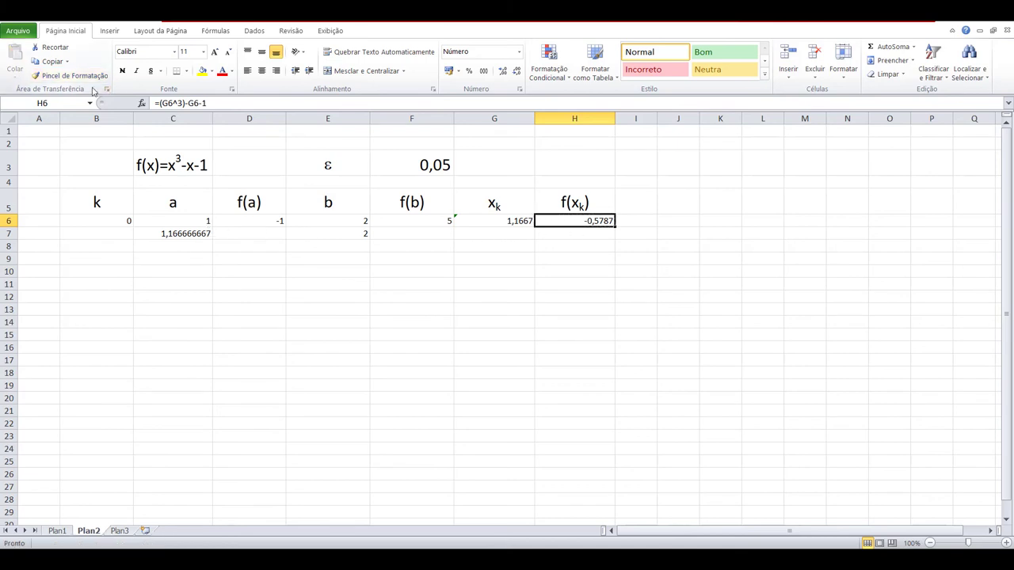
left_click(71, 76)
left_click(595, 221)
left_click(70, 76)
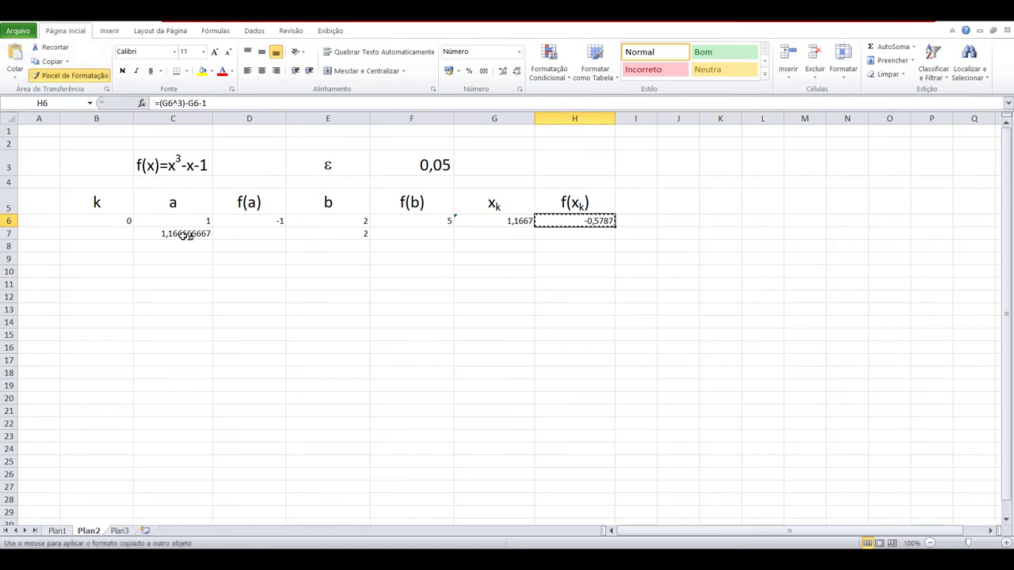
left_click(184, 233)
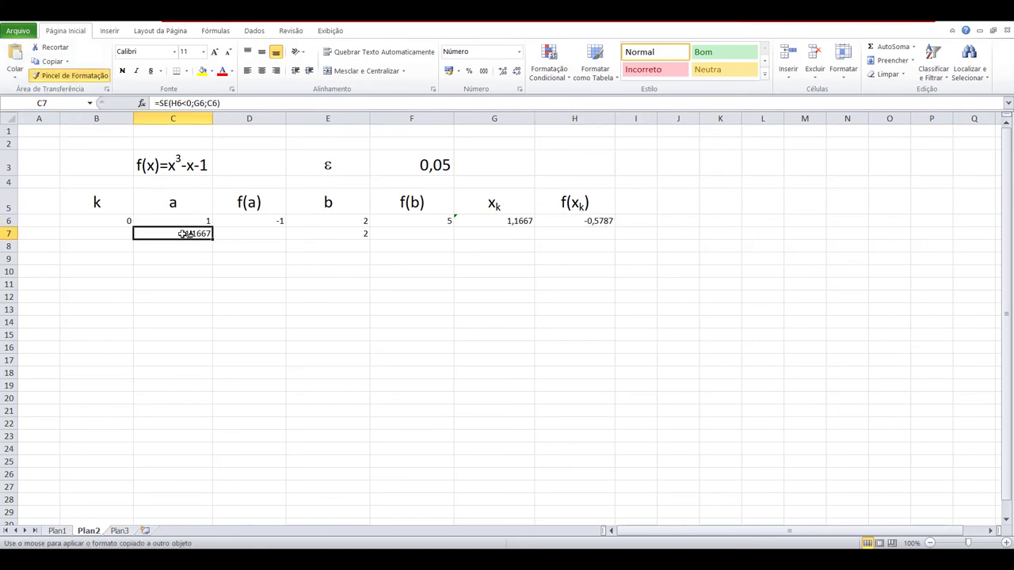
Copy the number format of C7 onto the empty row 7 cells D7, F7, G7 and H7
left_click(70, 76)
left_click(274, 234)
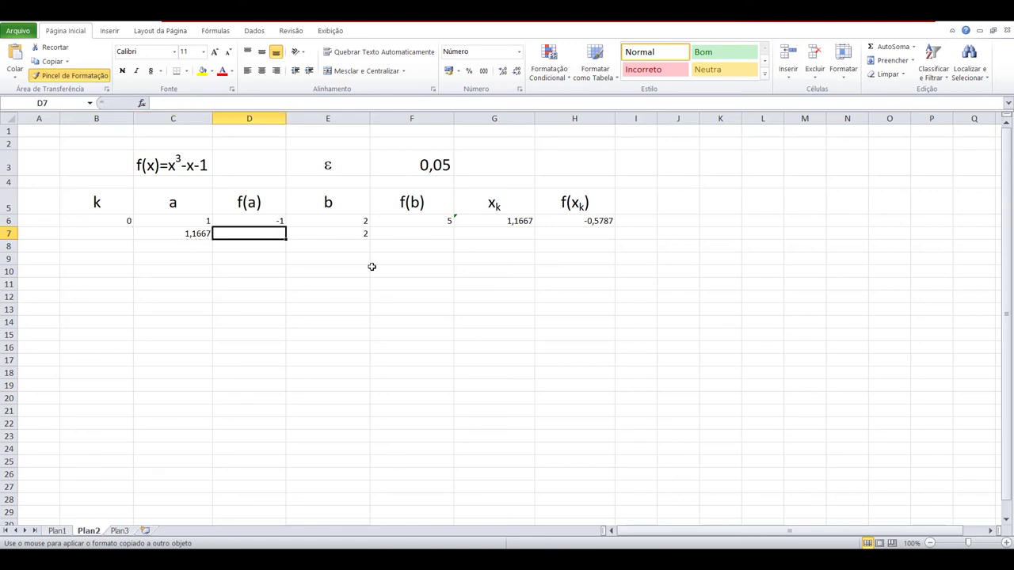
left_click(87, 77)
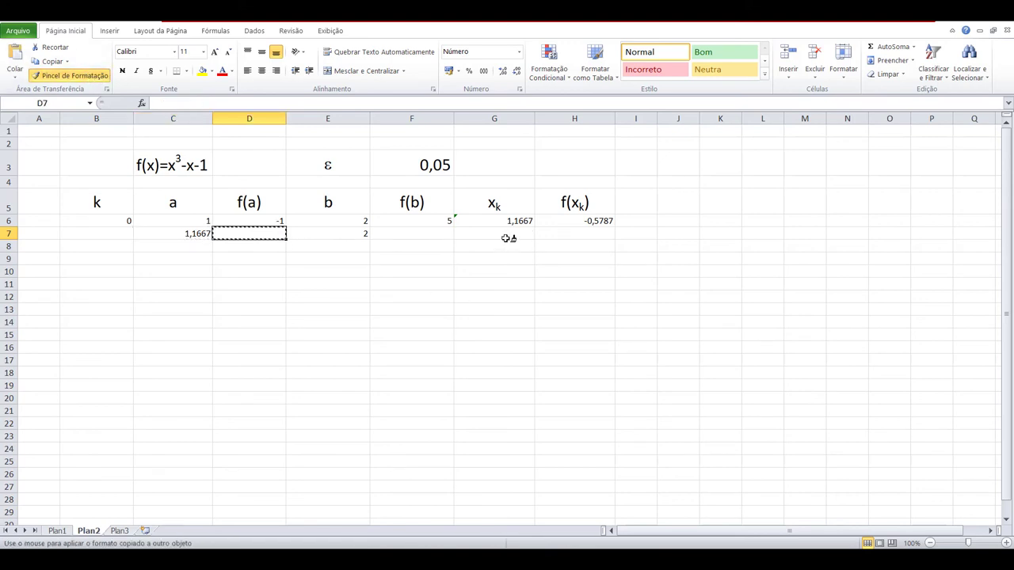
left_click(438, 235)
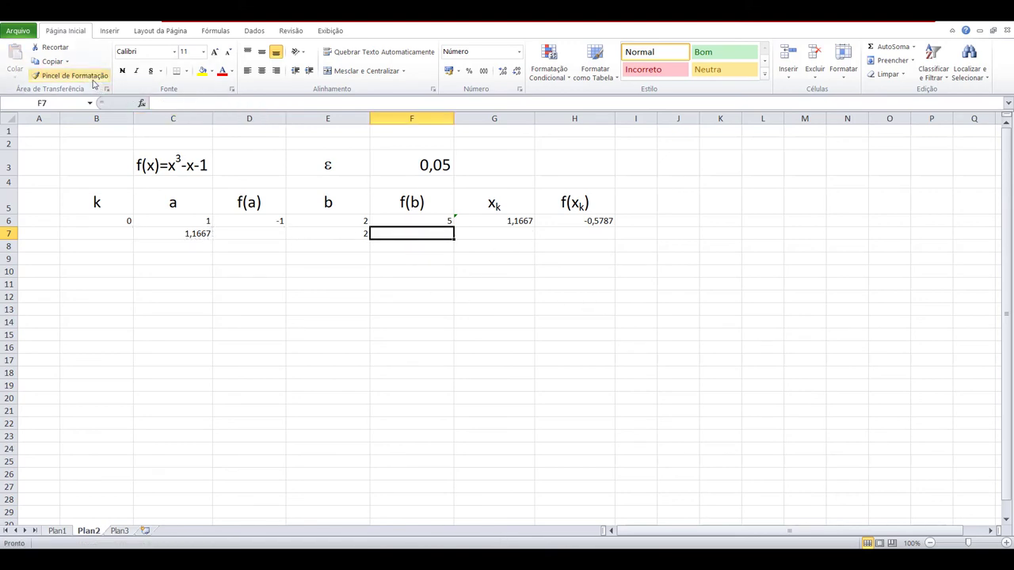
left_click(70, 76)
left_click(496, 235)
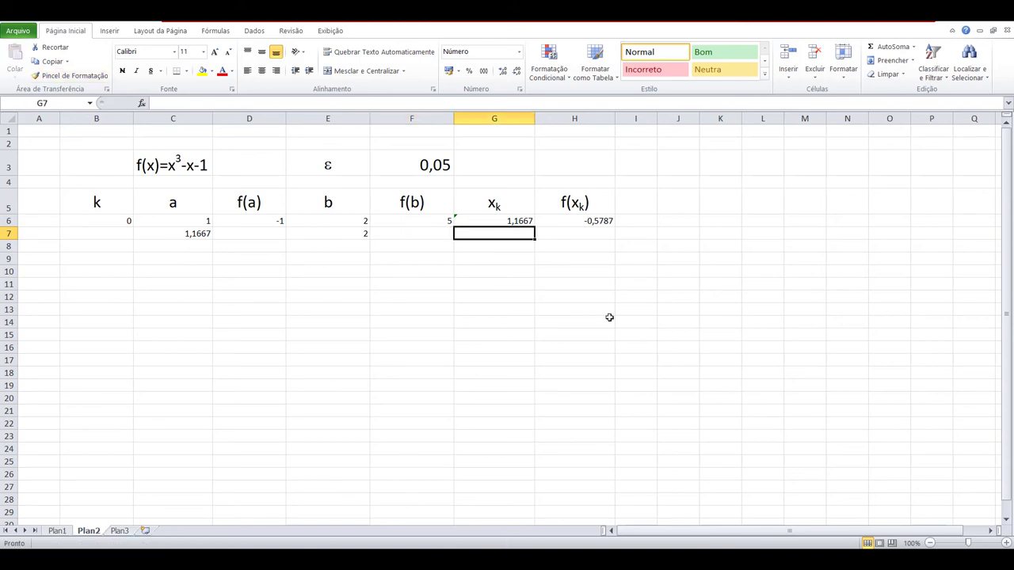
left_click(79, 77)
left_click(584, 240)
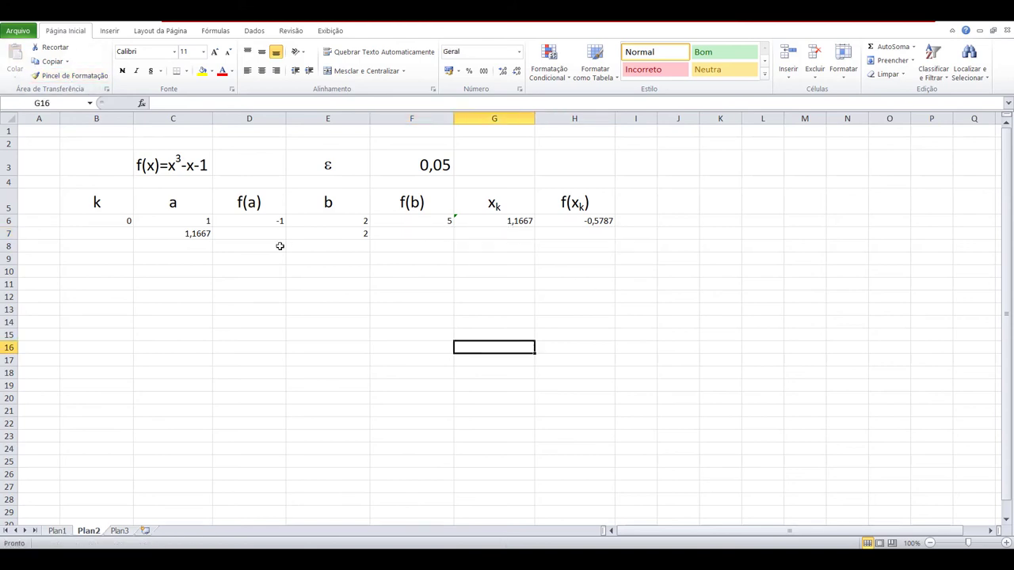
Fill the f(a) formula in D6 and the f(b) formula in F6 down to row 7
left_click(203, 235)
left_click(280, 223)
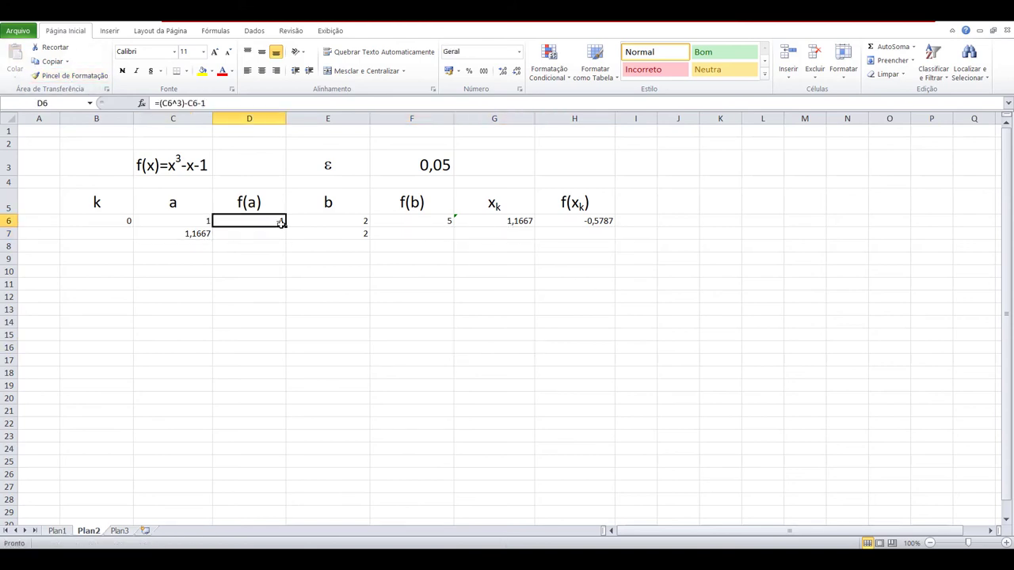
left_click_drag(286, 226, 287, 240)
left_click(297, 346)
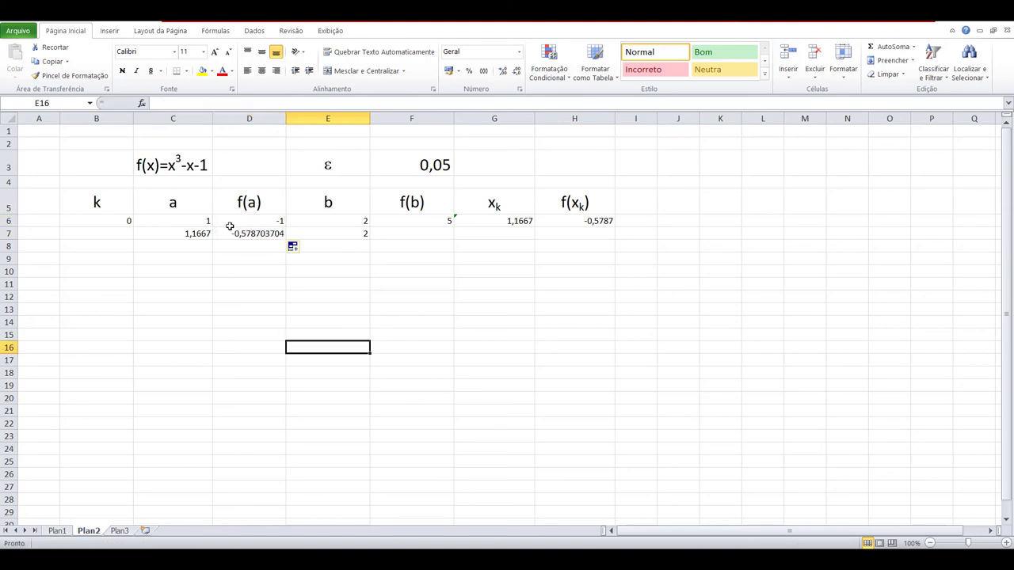
left_click(420, 222)
left_click_drag(454, 225, 455, 243)
left_click(501, 306)
Fill the xk formula in G6 and the f(xk) formula in H6 down to row 7
left_click(519, 221)
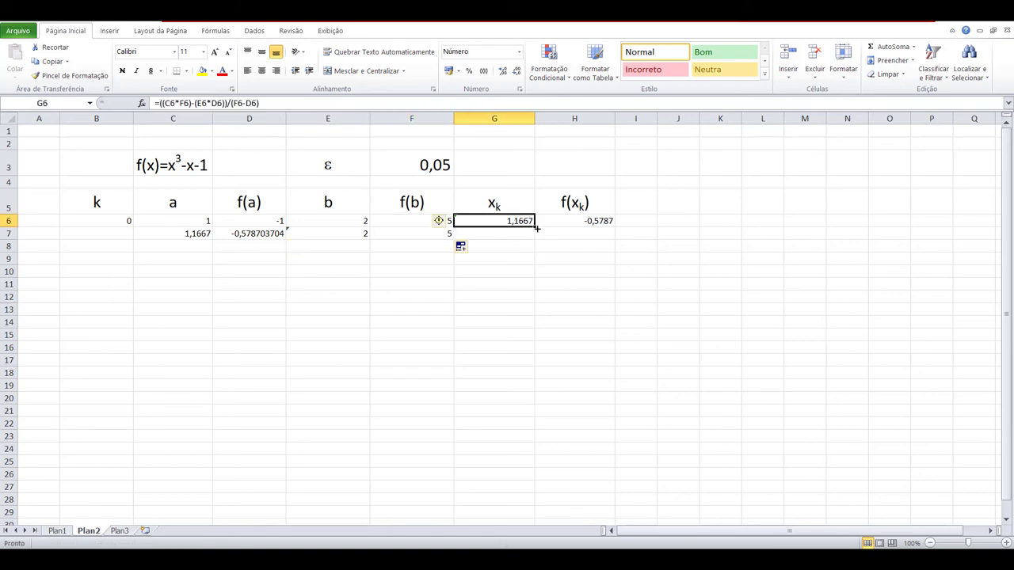
left_click_drag(536, 228, 536, 241)
left_click(507, 307)
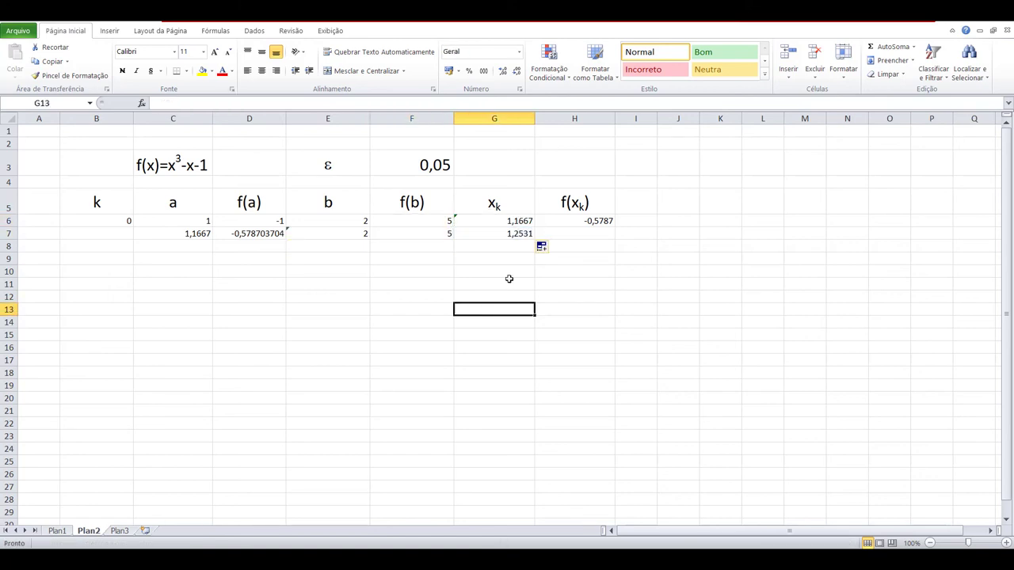
left_click(587, 220)
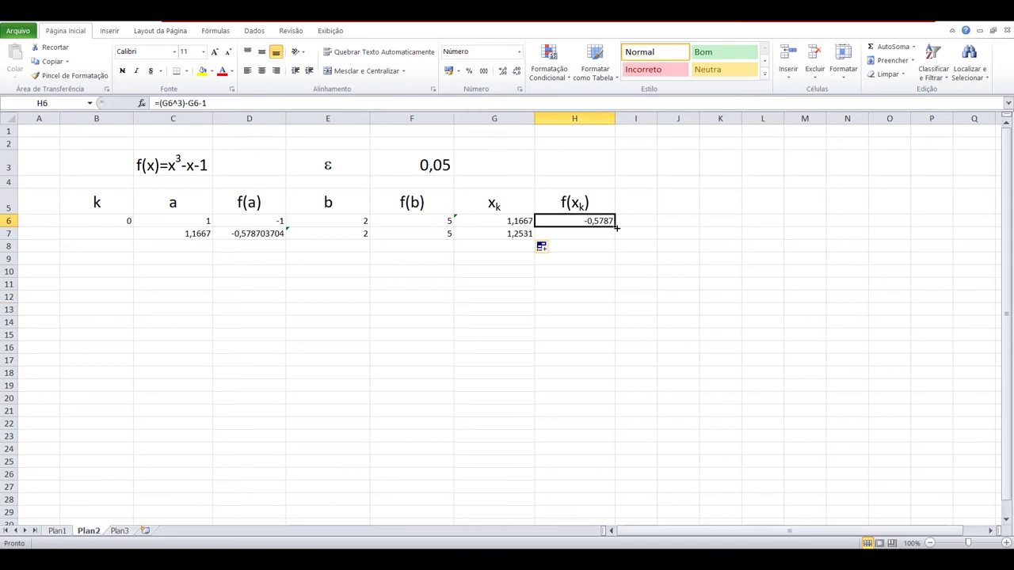
left_click_drag(617, 228, 617, 241)
left_click(544, 310)
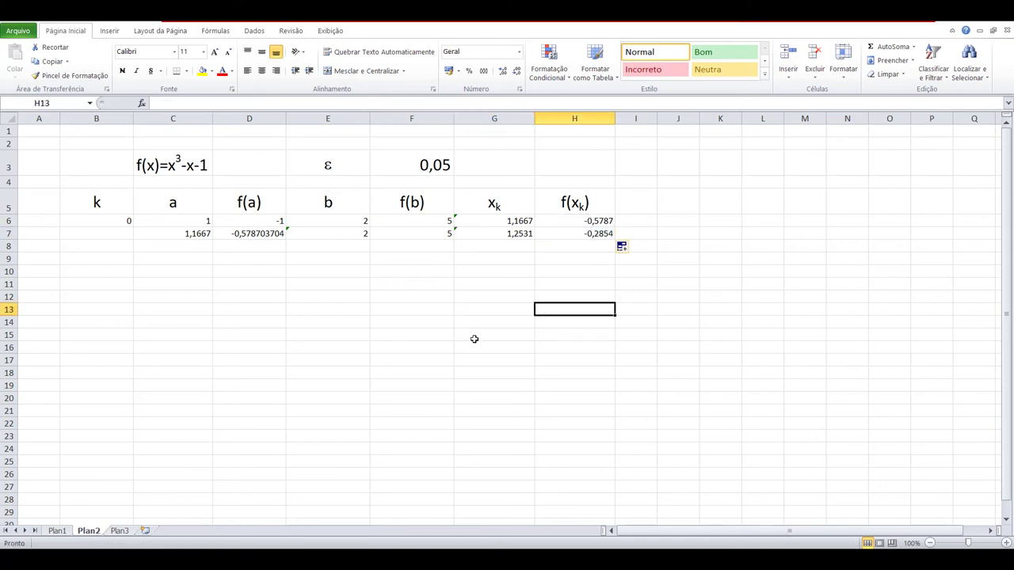
Enter the iteration numbers 1 and 2 in B7 and B8 of the k column
left_click(127, 234)
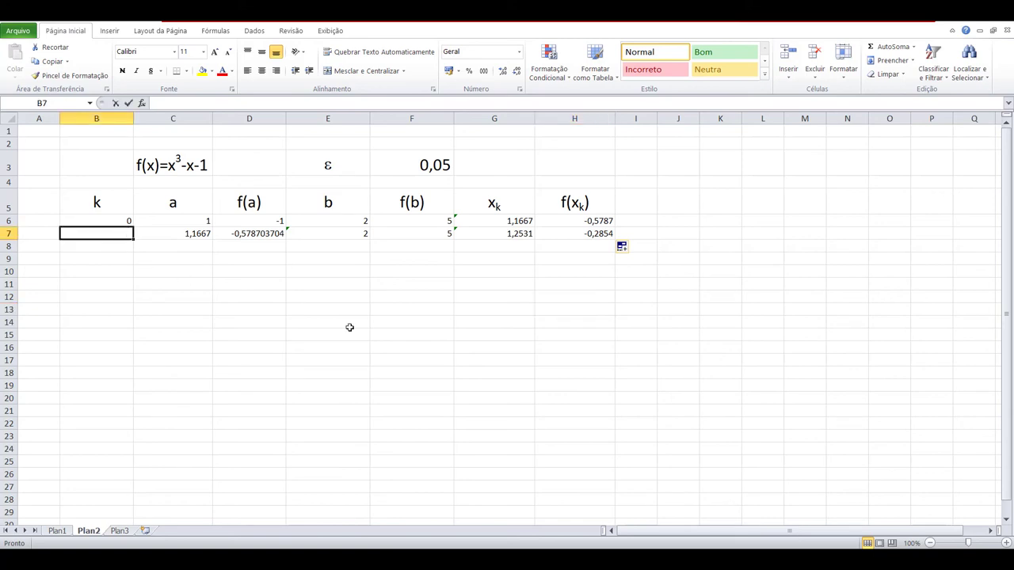
type("1")
key("Return")
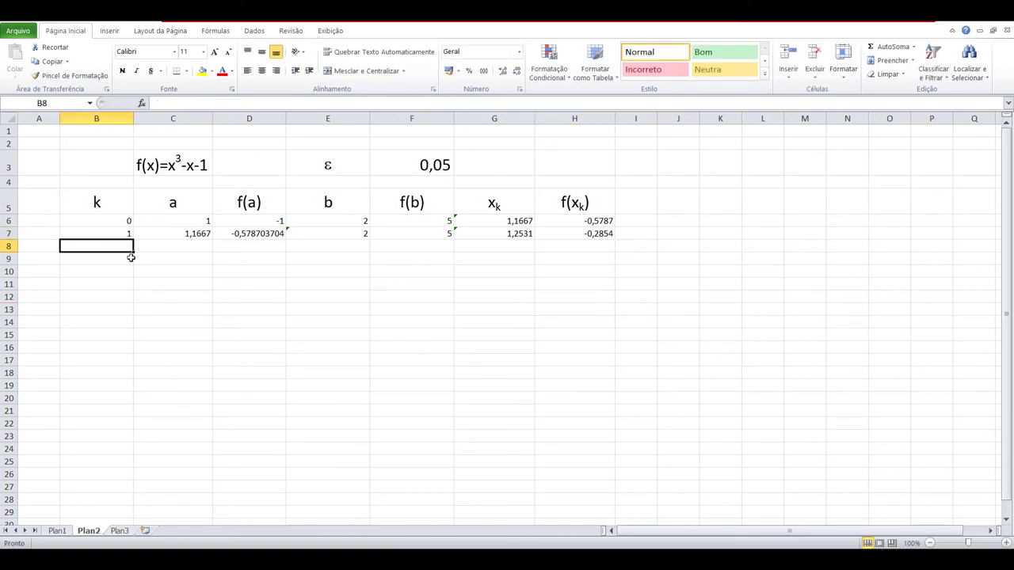
type("2")
key("Return")
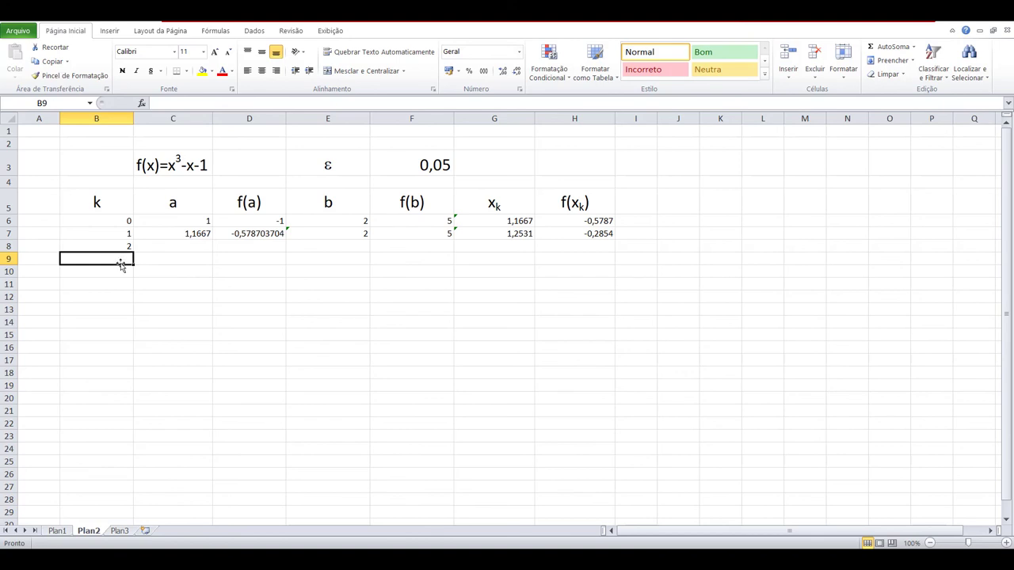
Fill the a formula in C7 and the f(a) formula in D7 down to row 8
left_click(208, 238)
left_click_drag(213, 239, 212, 252)
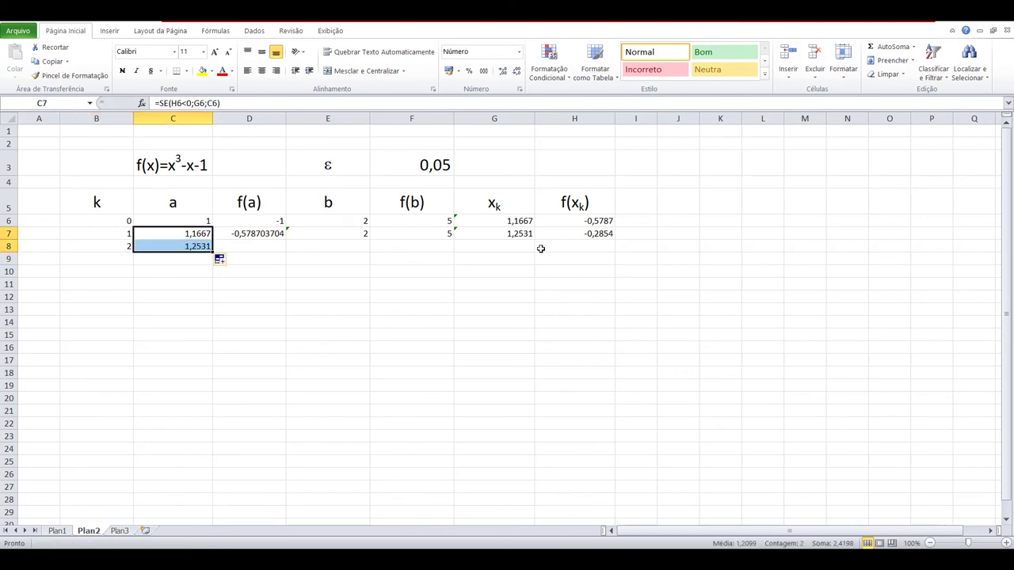
left_click(282, 234)
left_click_drag(284, 239, 284, 251)
left_click(293, 363)
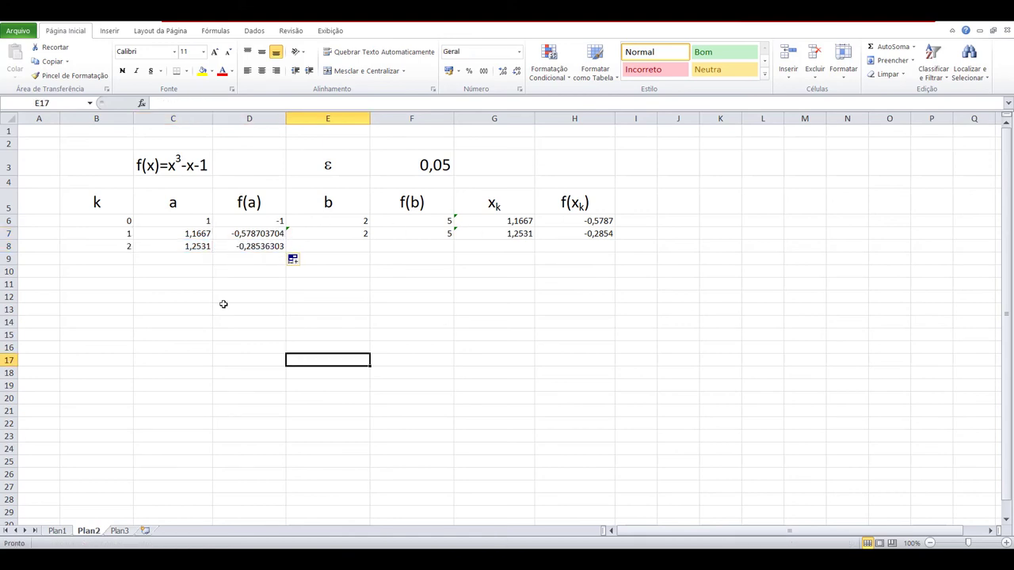
Copy the number format of C8 onto the f(a) values in D7:D8
left_click(195, 248)
left_click(70, 75)
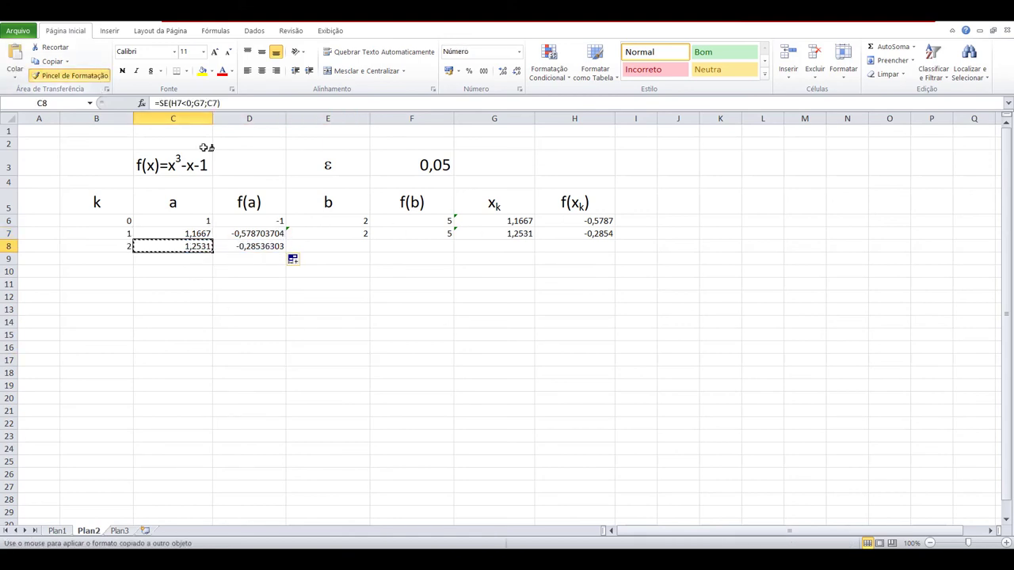
left_click(266, 233)
left_click_drag(265, 233, 266, 246)
left_click(361, 358)
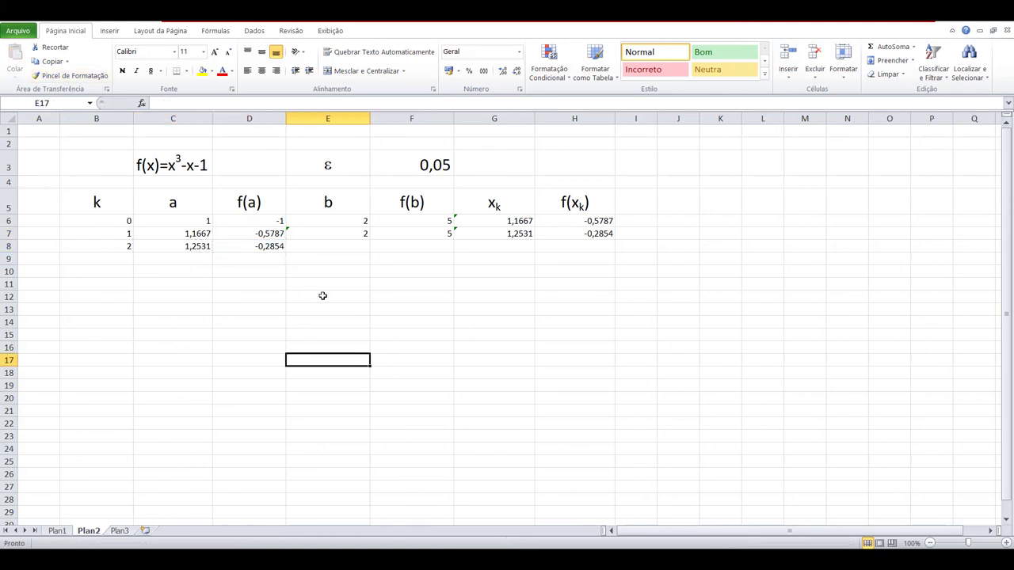
Fill the b formula in E7 down to E8
left_click(331, 232)
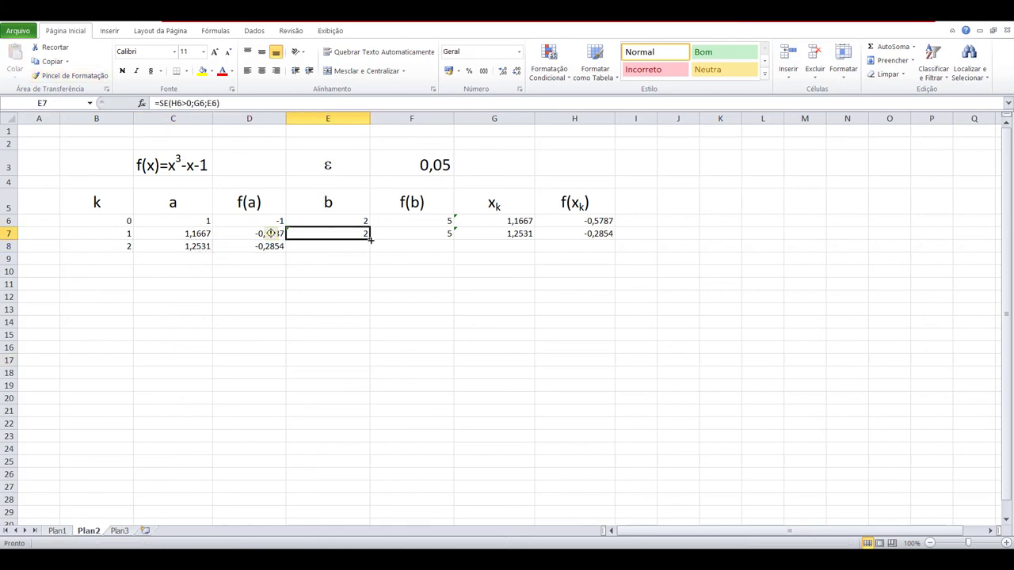
mouse_move(370, 239)
left_mouse_down()
mouse_move(370, 264)
mouse_move(369, 249)
left_mouse_up()
left_click(412, 334)
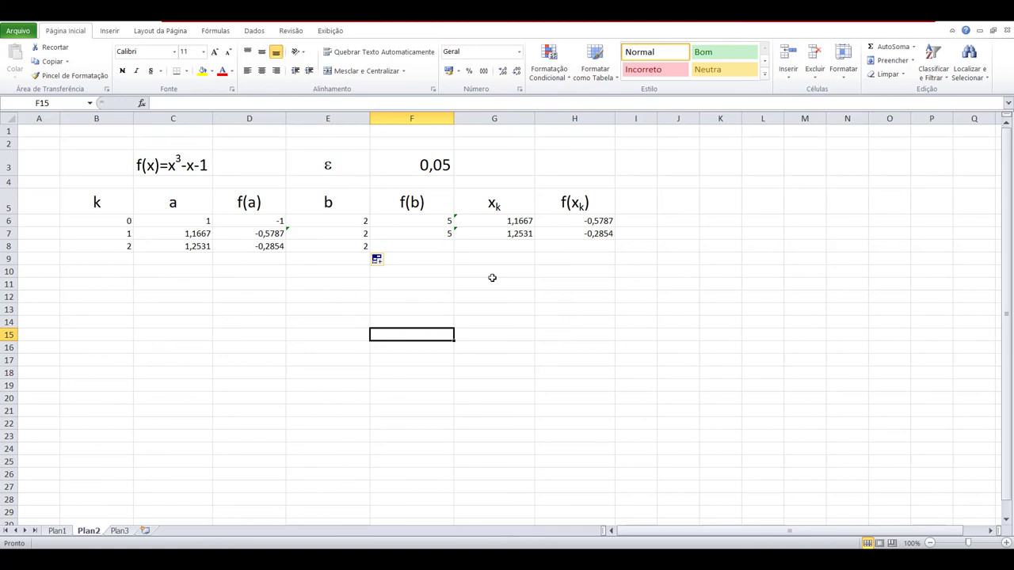
Try to fill the f(b) formula from F7 down through F9, and undo the fill
left_click(452, 234)
left_click_drag(453, 240, 457, 264)
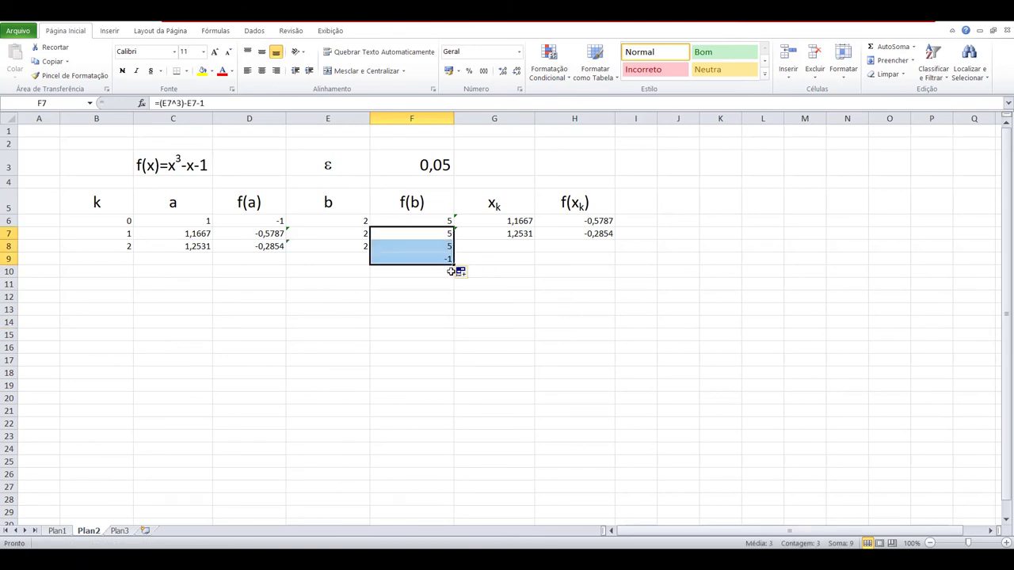
key("ctrl+z")
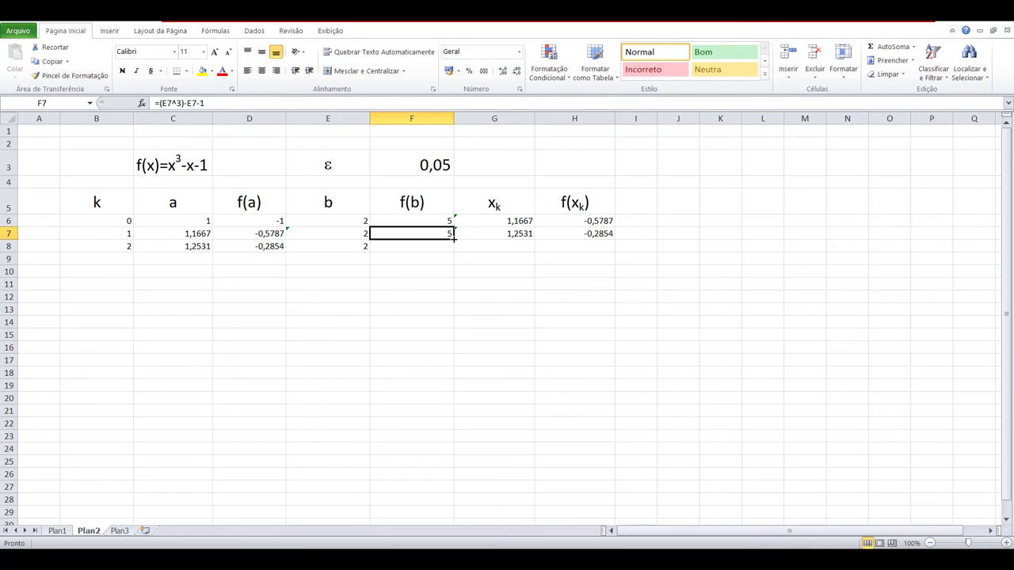
Fill the f(b), xk and f(xk) formulas in F7, G7 and H7 down to row 8
left_click_drag(454, 238, 455, 252)
left_click(496, 284)
left_click(528, 234)
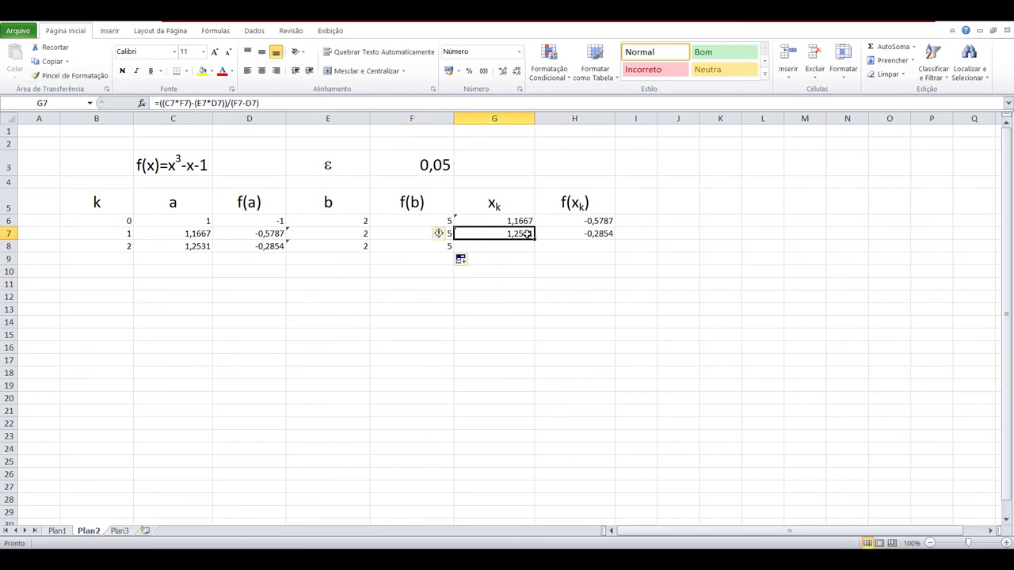
left_click_drag(536, 238, 536, 252)
left_click(517, 307)
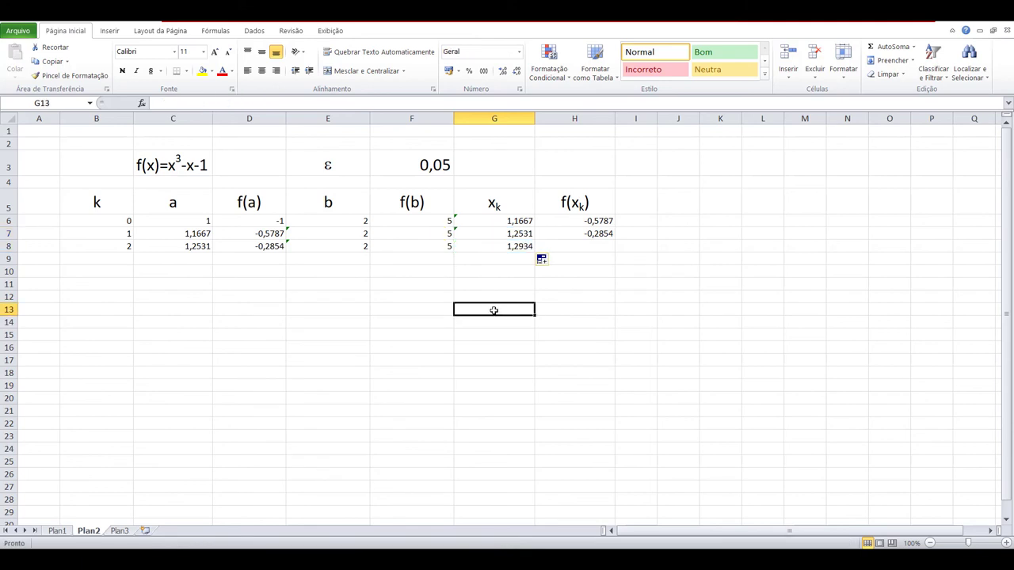
left_click(611, 233)
left_click_drag(611, 233, 616, 250)
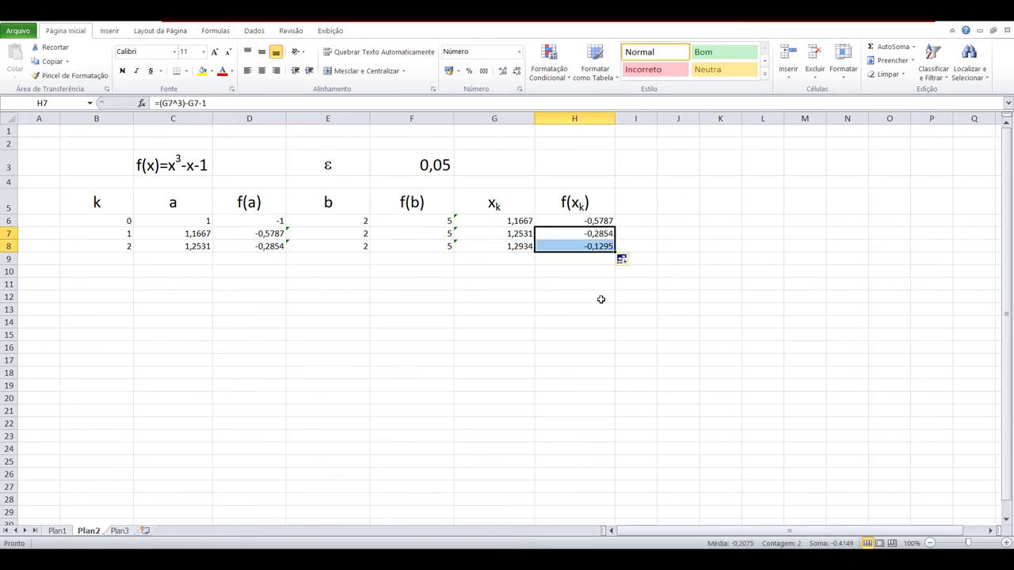
left_click(588, 318)
Extend the k series from B8 down to B10 with iteration numbers 3 and 4
left_click(121, 247)
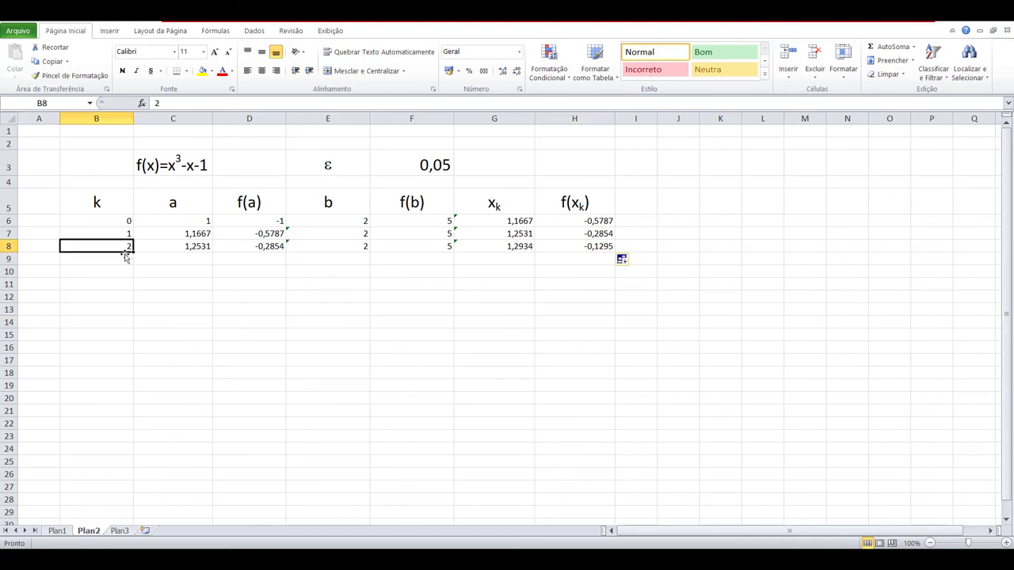
left_click_drag(133, 251, 134, 277)
left_click(126, 258)
left_click(209, 334)
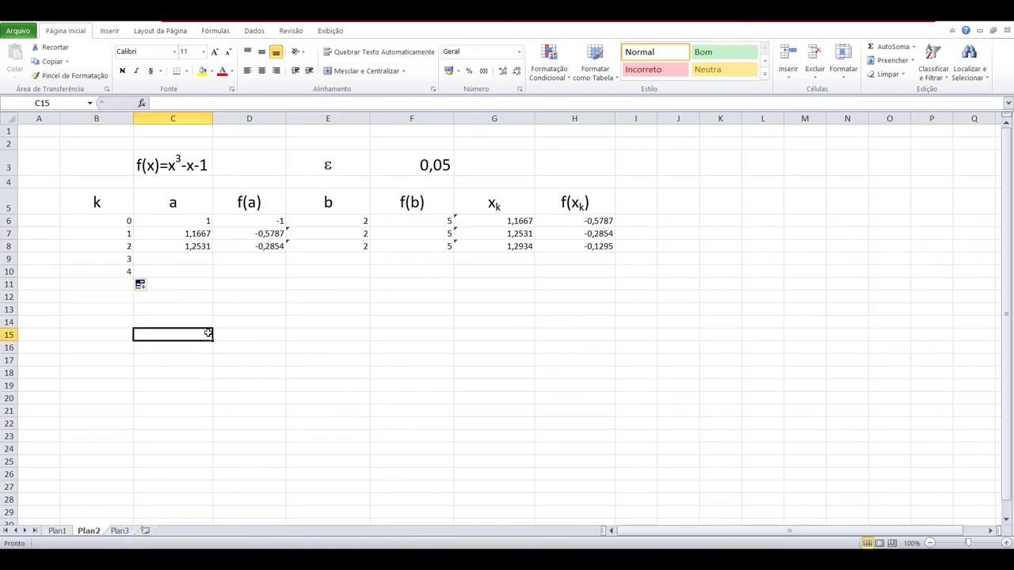
Fill the row 8 formulas for a, f(a), b, f(b), xk and f(xk) down to row 10
left_click(207, 246)
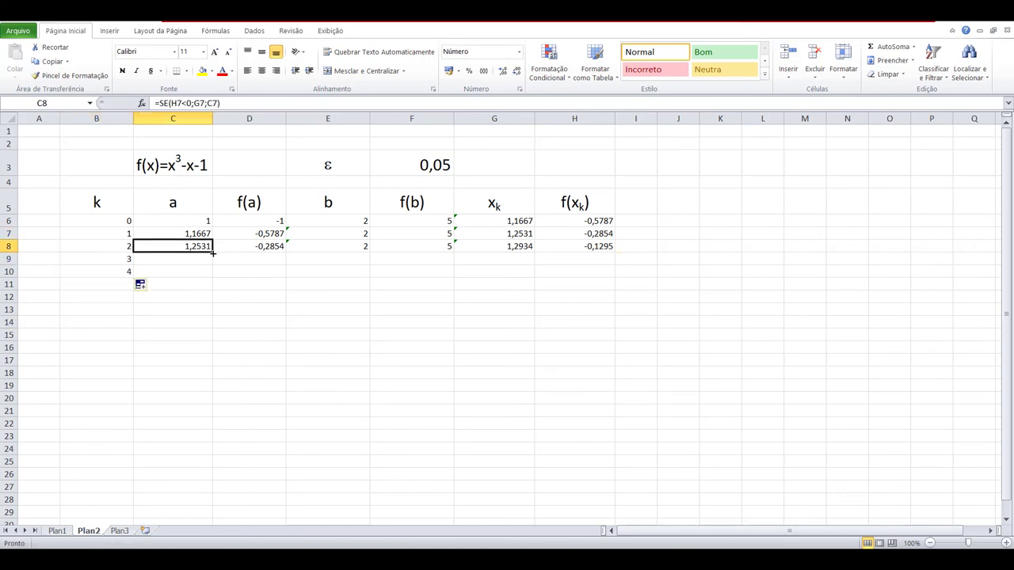
left_click_drag(213, 253, 214, 278)
left_click(317, 323)
left_click(279, 246)
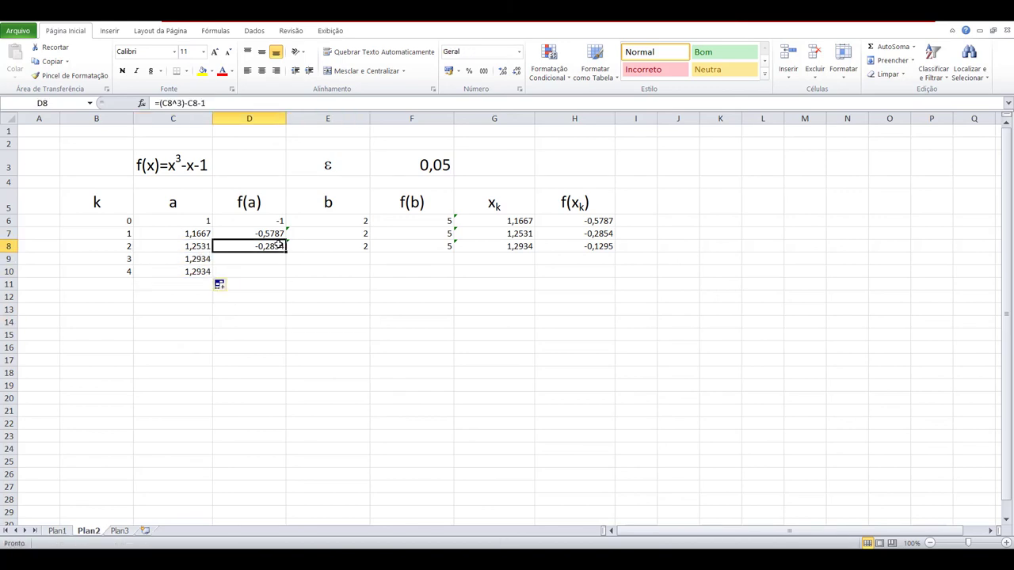
left_click_drag(286, 252, 287, 276)
left_click(464, 319)
left_click_drag(362, 246, 617, 277)
left_click(574, 347)
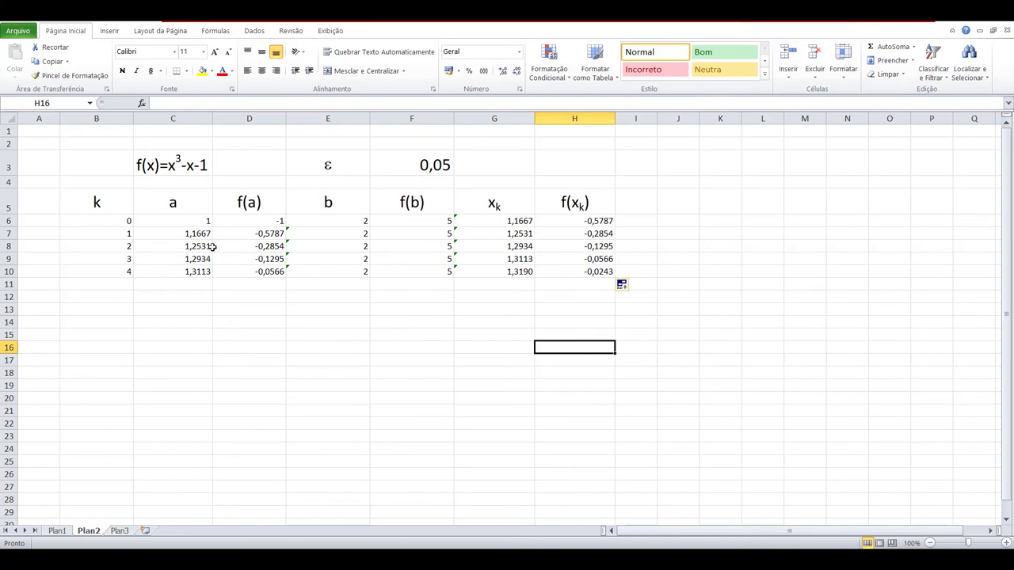
Enter the stopping-test formula =SE(ABS(H6)<=F3;"raiz encontrada";" ") in I6
left_click(645, 223)
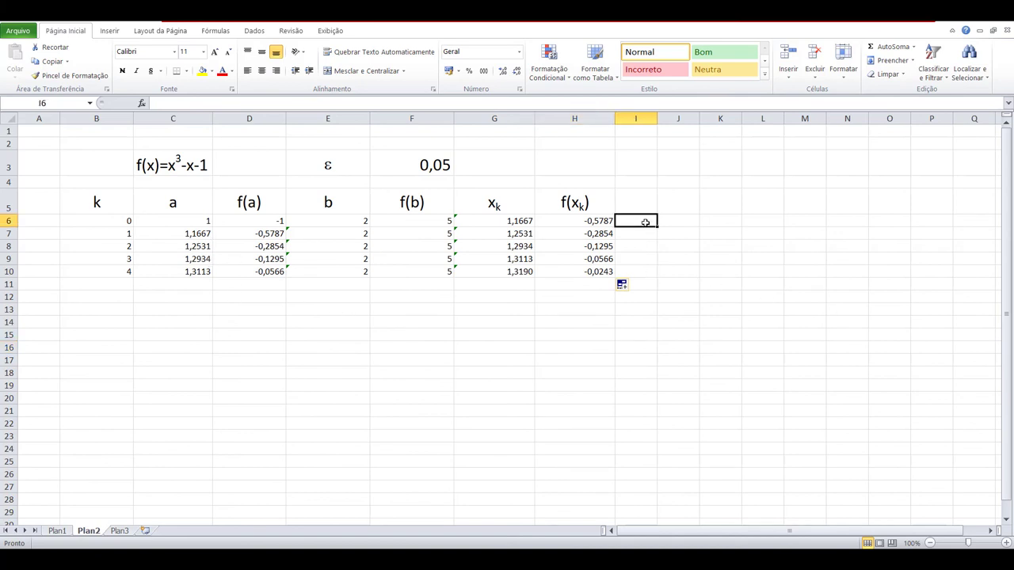
type("=")
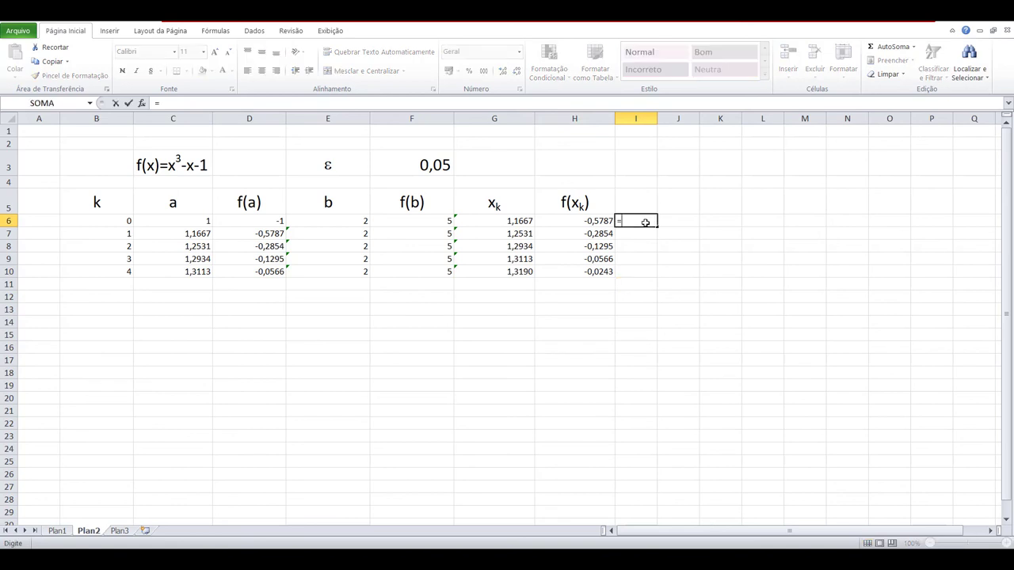
type("se(aH6<=abs(")
key("Left")
key("Left")
key("Left")
key("Left")
key("Left")
key("Left")
key("Left")
key("Left")
type("ab")
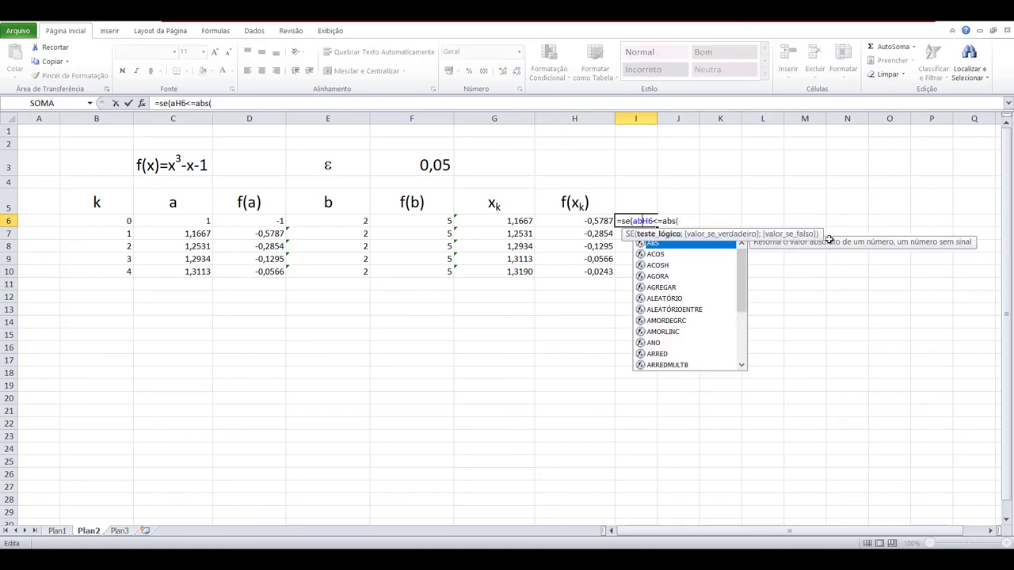
type("s(")
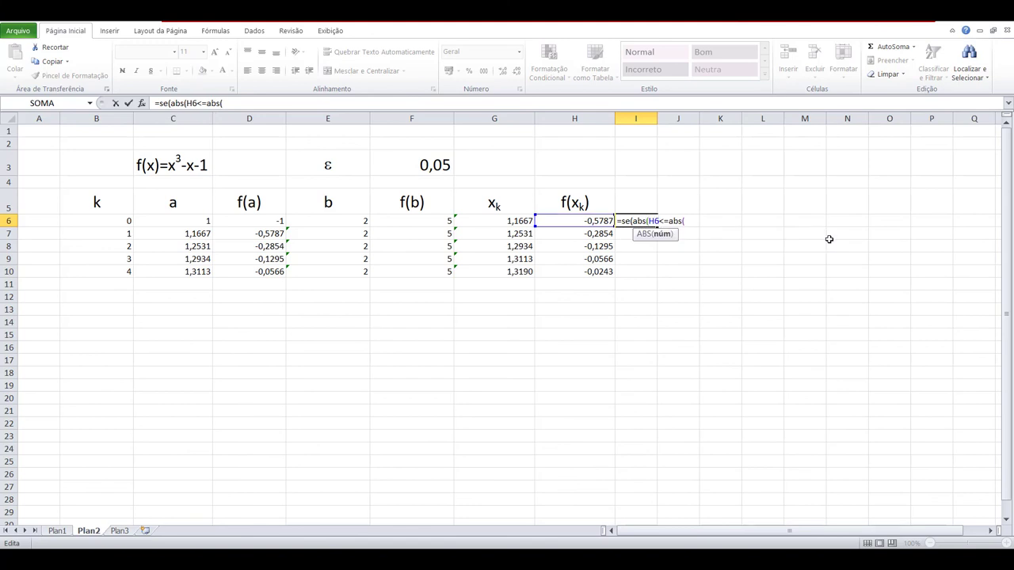
key("Right")
key("Right")
type(")")
key("Right")
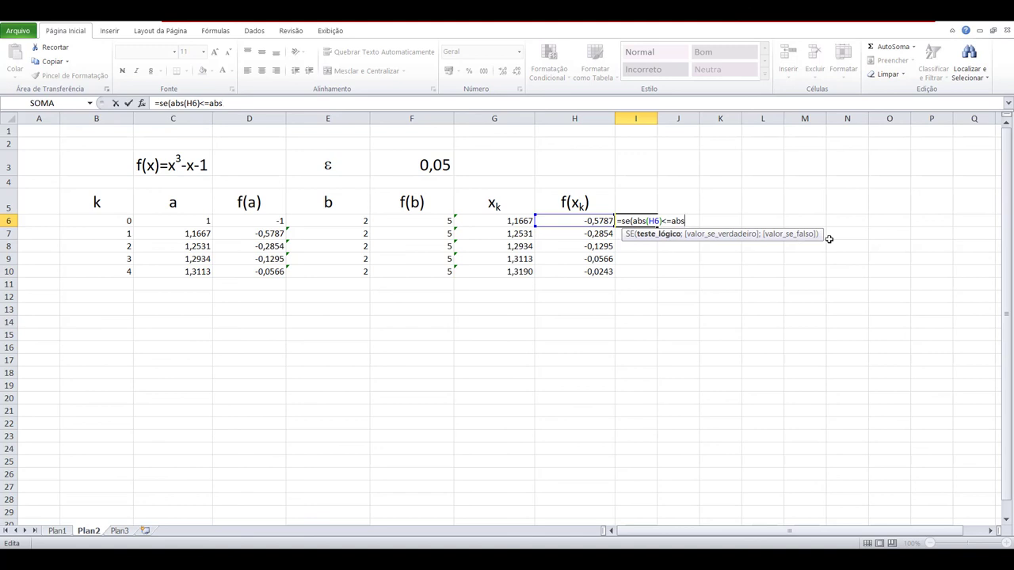
key("BackSpace")
key("BackSpace")
key("BackSpace")
left_click(405, 162)
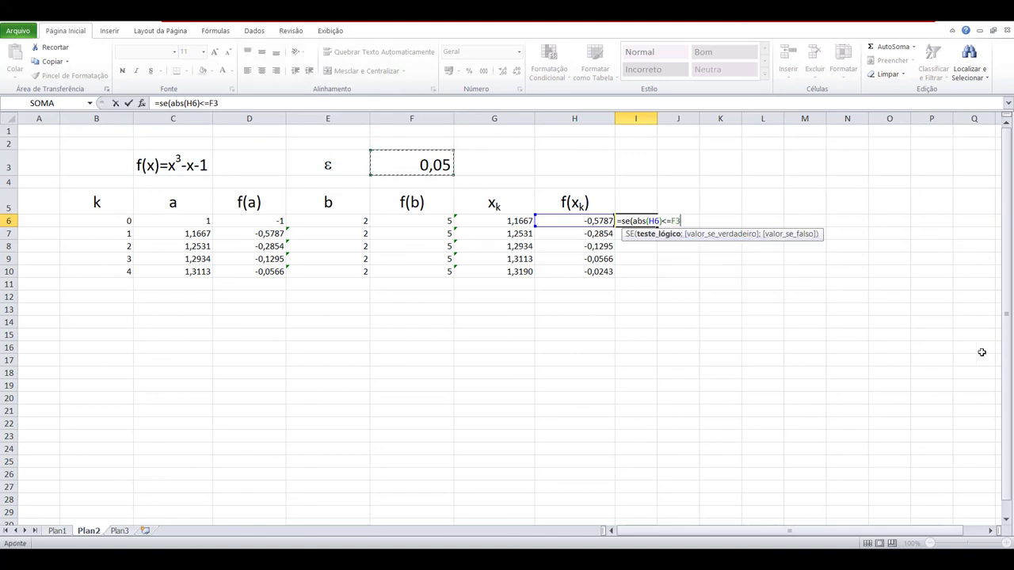
type(";\"ra")
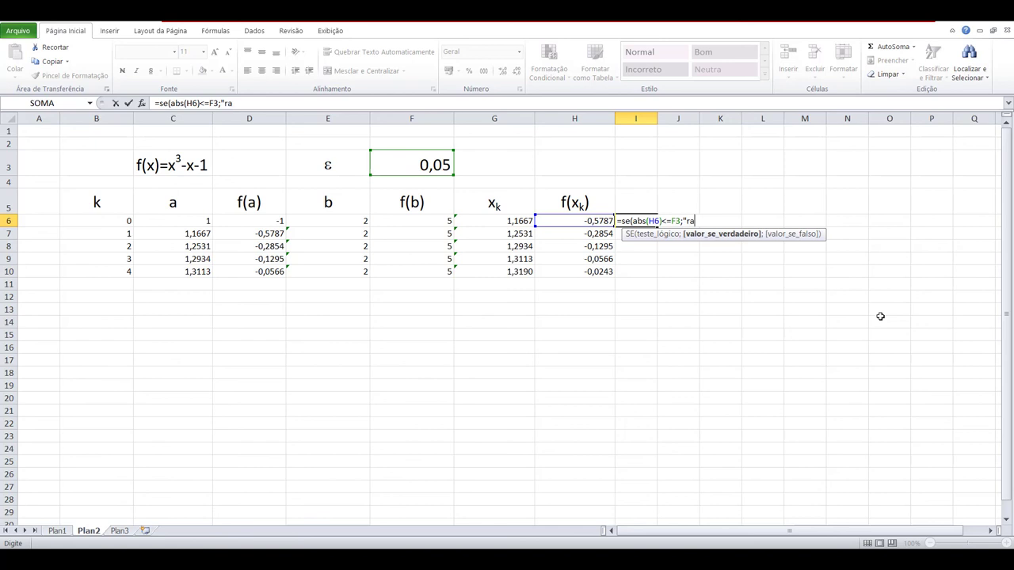
type("iz encontra")
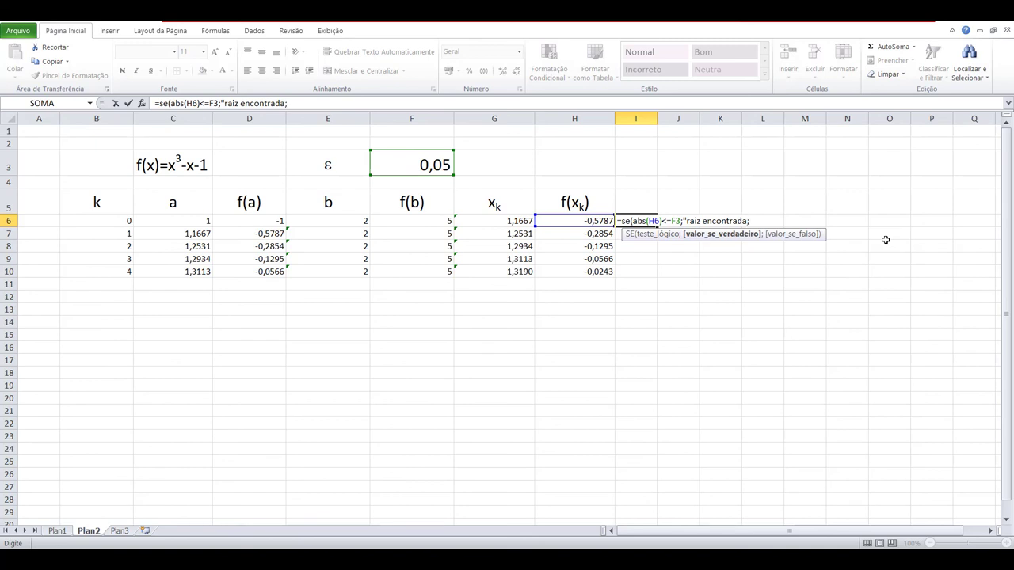
type("da\";")
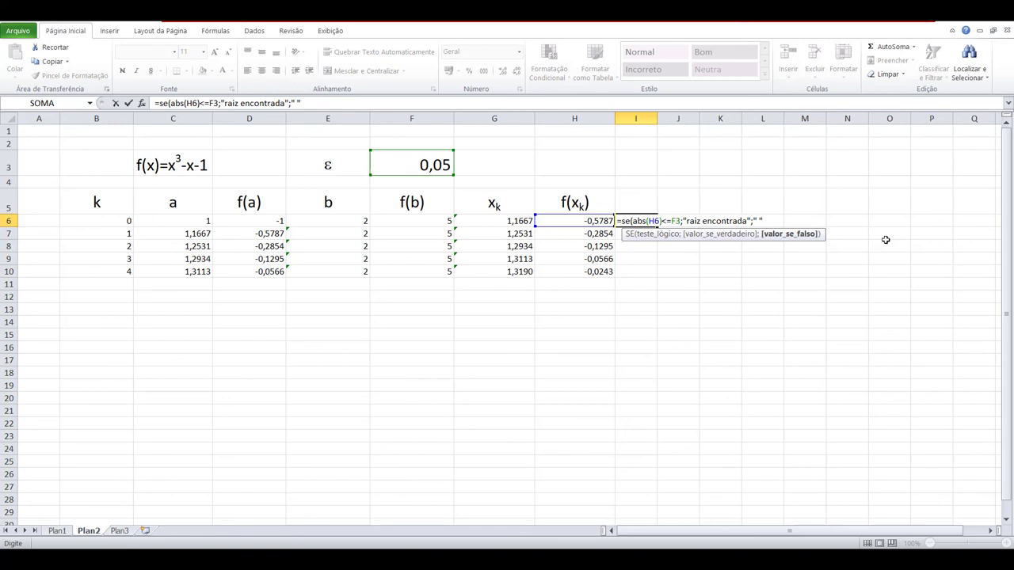
key("Return")
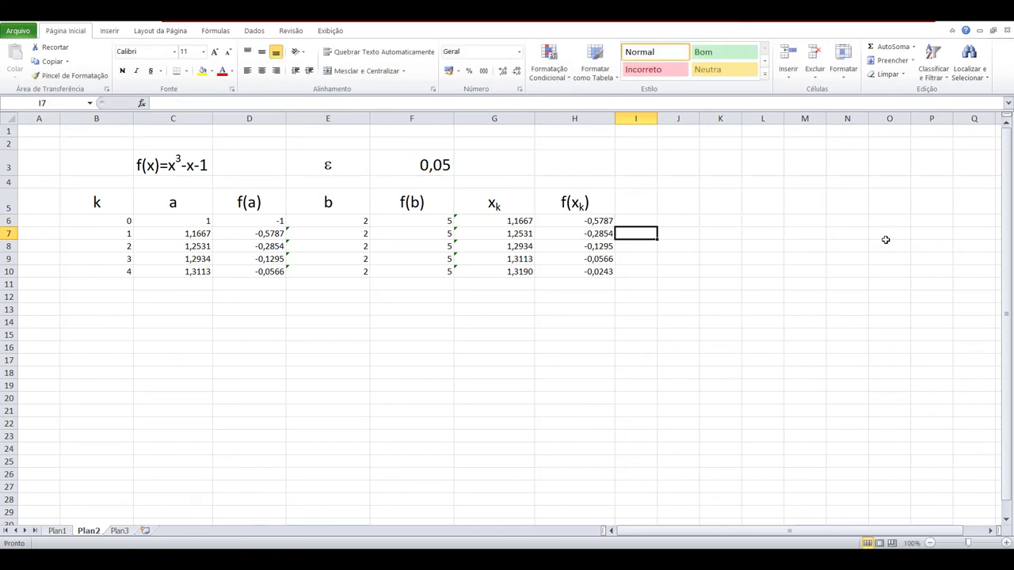
Change the tolerance reference in the I6 formula to the absolute reference $F$3
double_click(651, 221)
left_click_drag(674, 220, 688, 221)
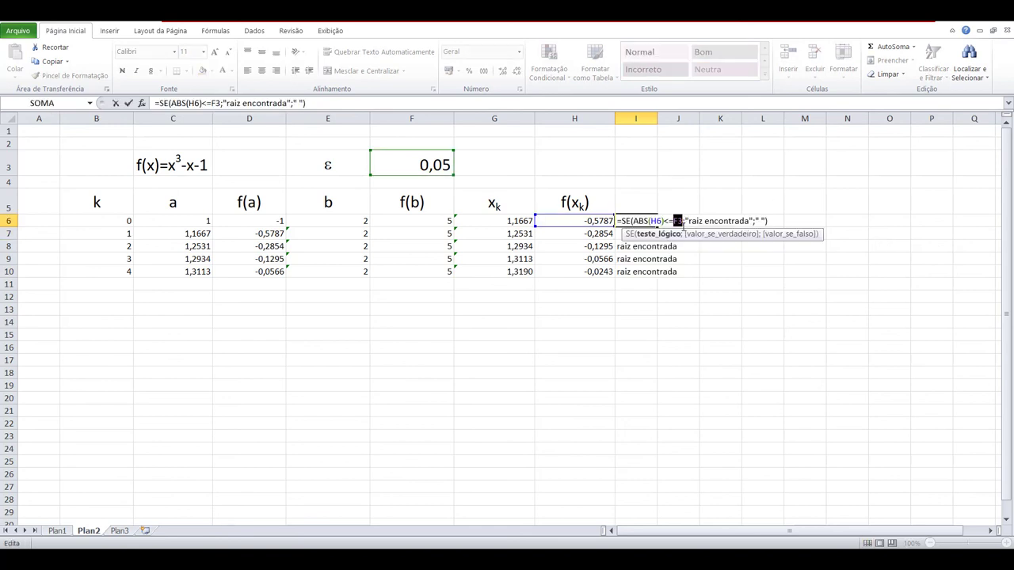
key("F4")
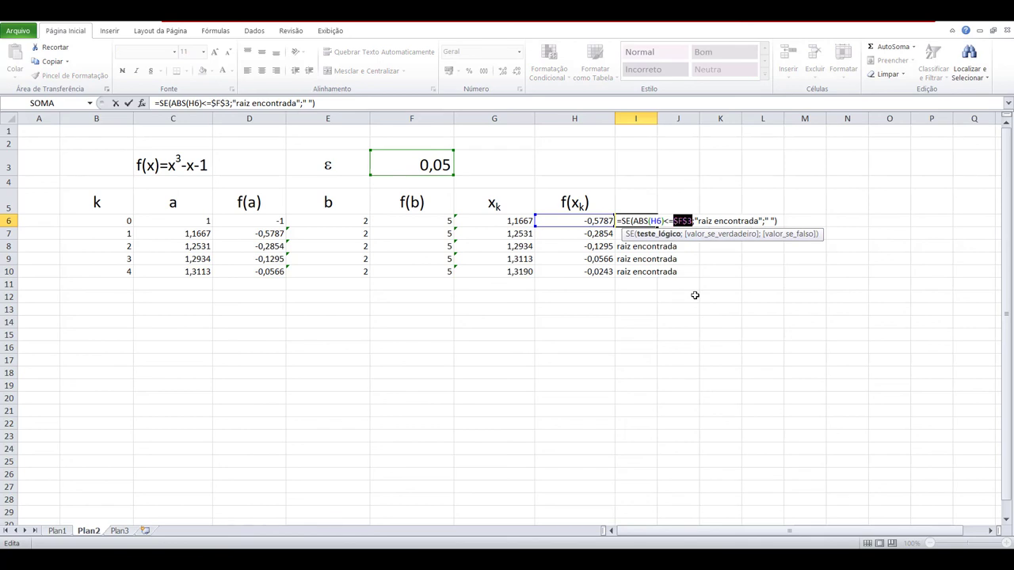
key("Return")
Fill the stopping-test formula from I6 down to I10 and widen column I to fit its text
left_click(645, 220)
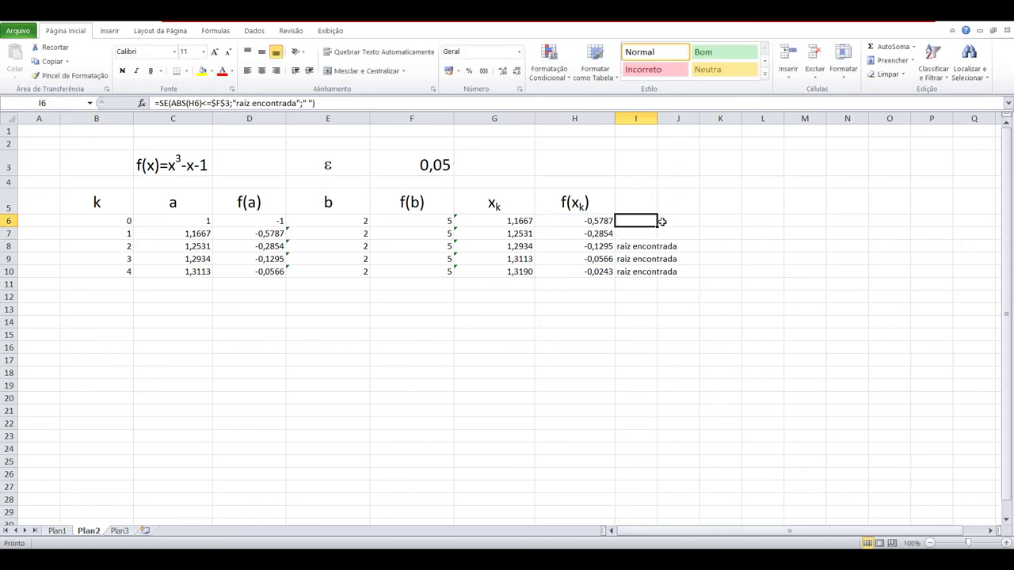
left_click_drag(658, 227, 659, 277)
left_click(663, 348)
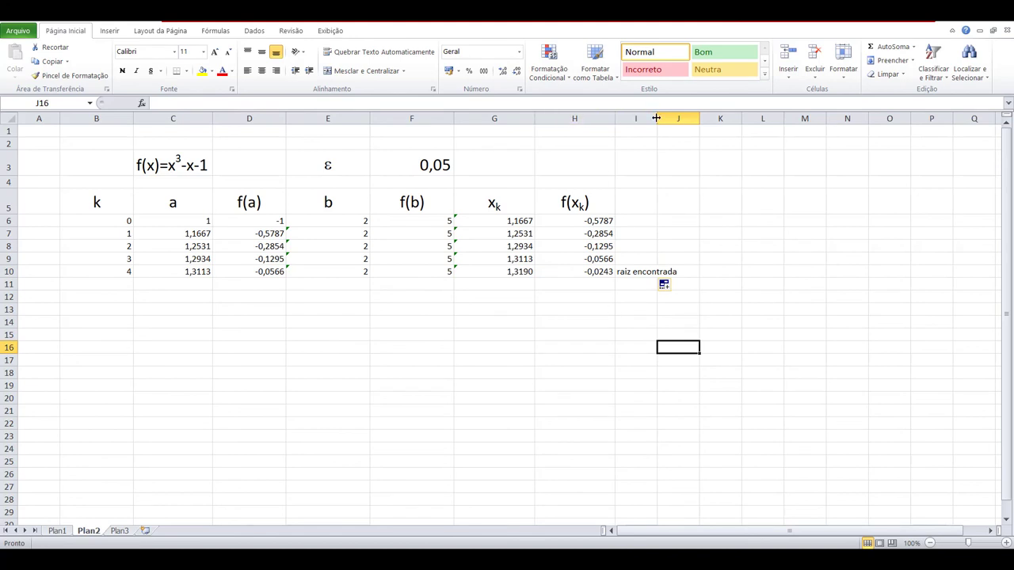
left_click_drag(656, 119, 671, 120)
left_click_drag(680, 119, 680, 119)
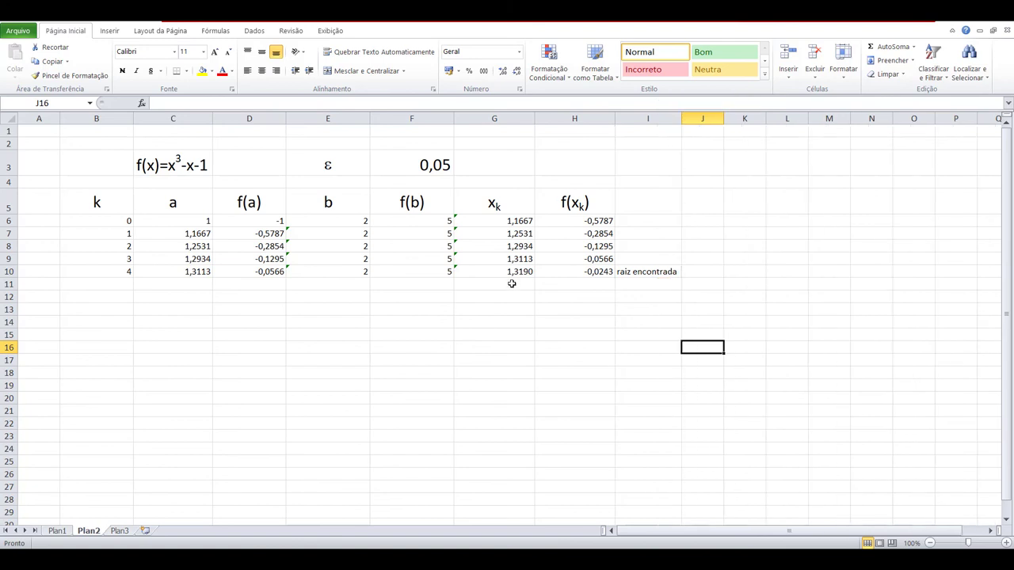
Select the tolerance value in F3
left_click(409, 169)
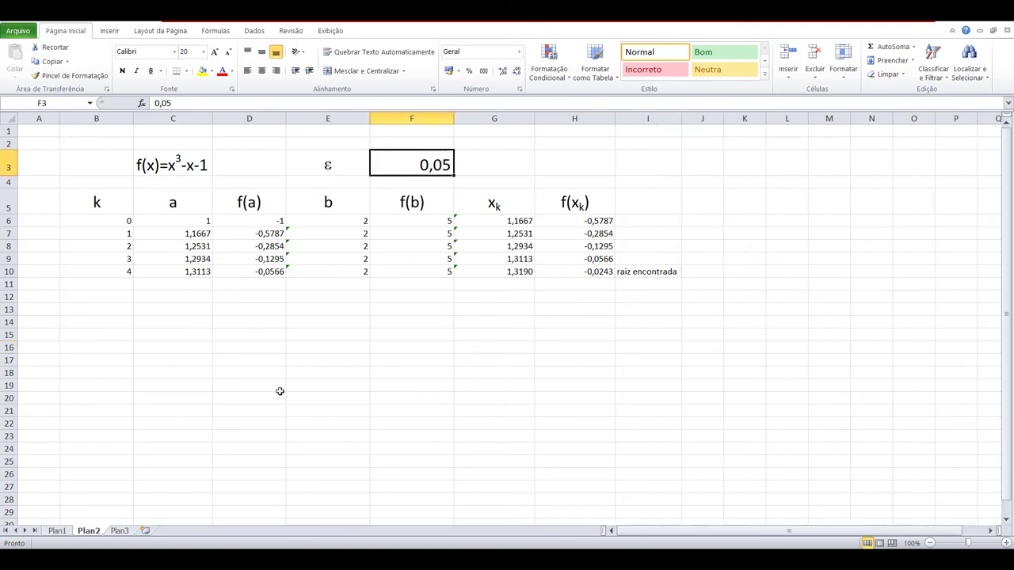